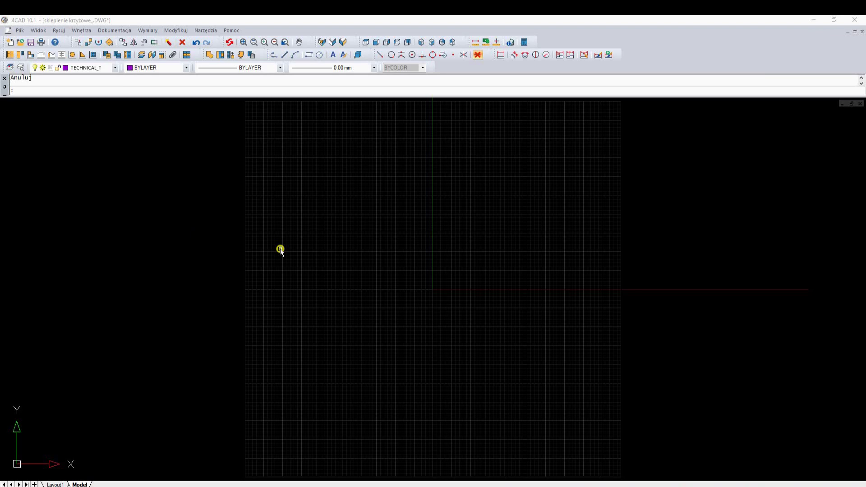
- Draw a 2000 × 2000 rectangle with its first corner at -12540,0
left_click(309, 55)
left_click(339, 289)
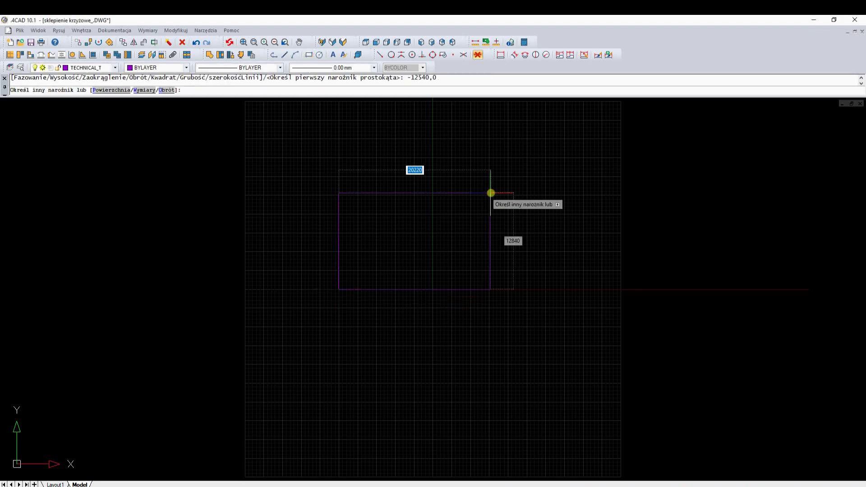
type("2000")
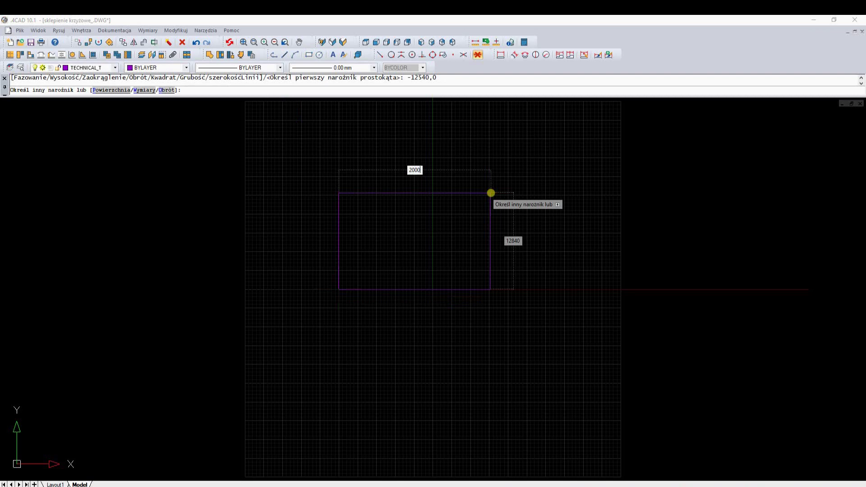
key("Tab")
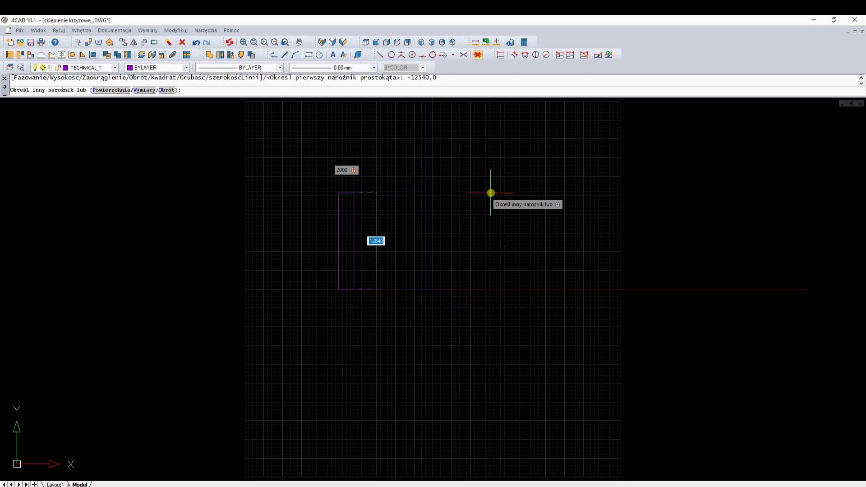
type("2000")
key("Return")
scroll(336, 277, "up", 2)
scroll(346, 280, "up", 3)
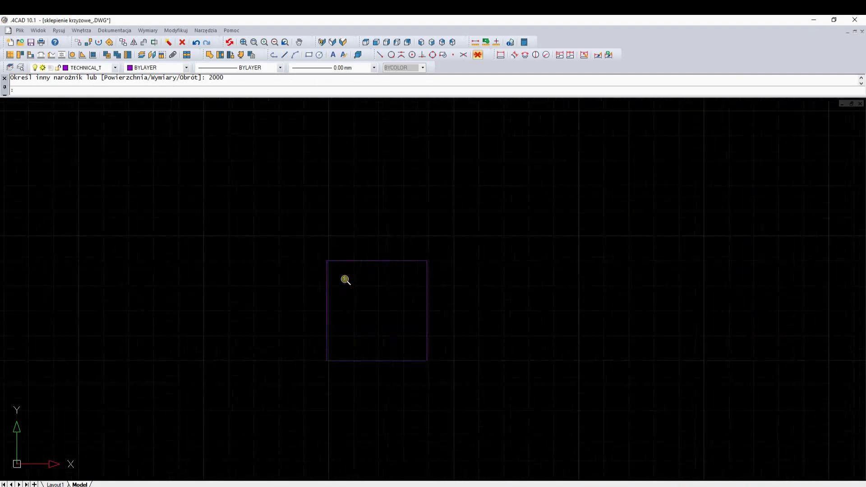
scroll(345, 280, "up", 3)
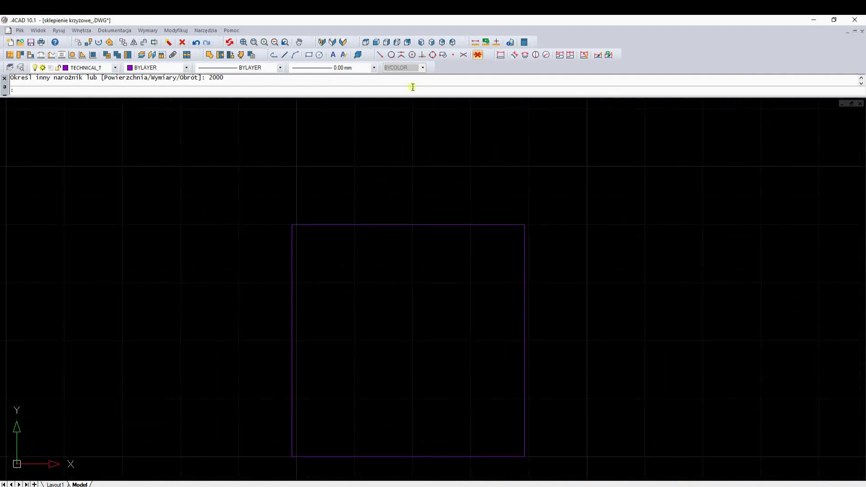
- With Midpoint snap on, draw a 600-long vertical line up from the square's top-edge midpoint
left_click(401, 56)
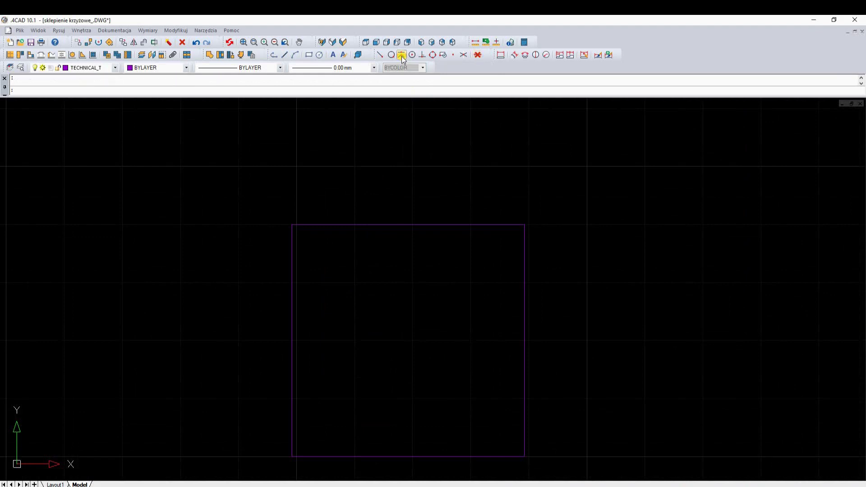
left_click(286, 55)
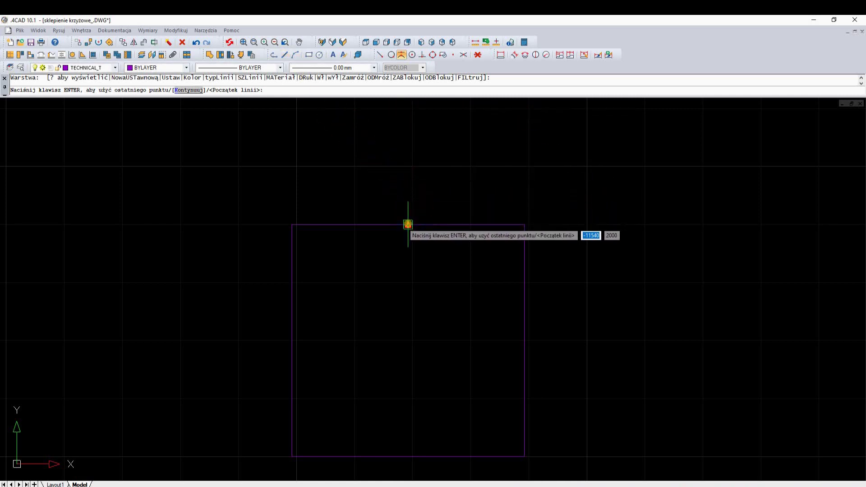
left_click(408, 224)
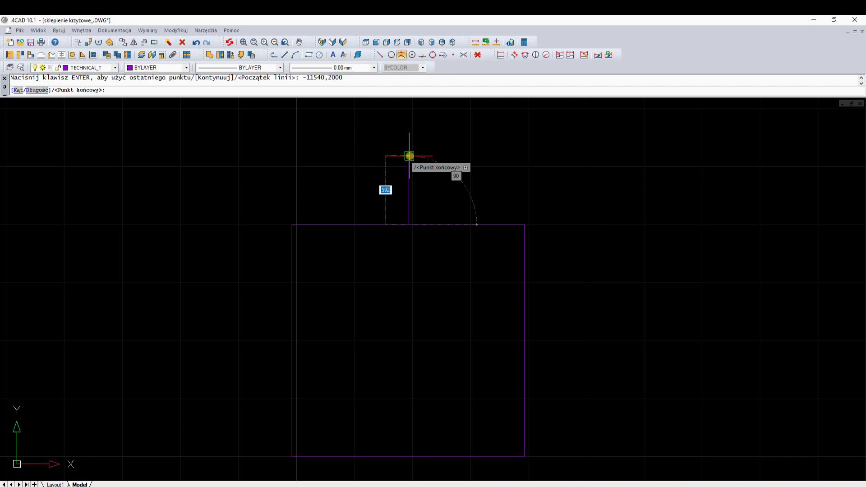
type("6000")
key("BackSpace")
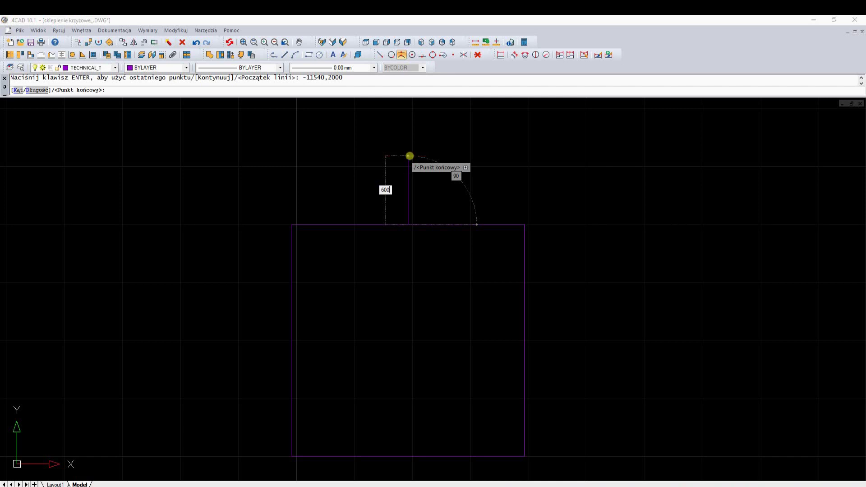
key("Return")
key("Escape")
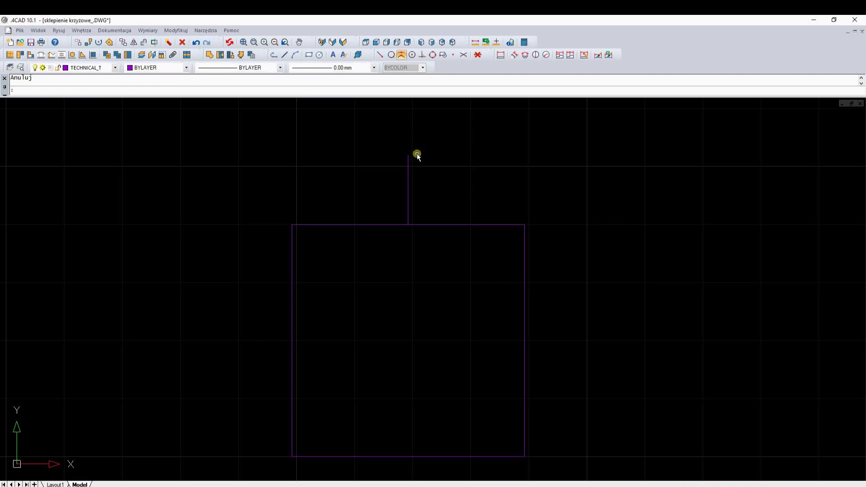
- With Endpoint snap, draw a 3-point arc: top-left corner, line top, top-right corner
left_click(380, 56)
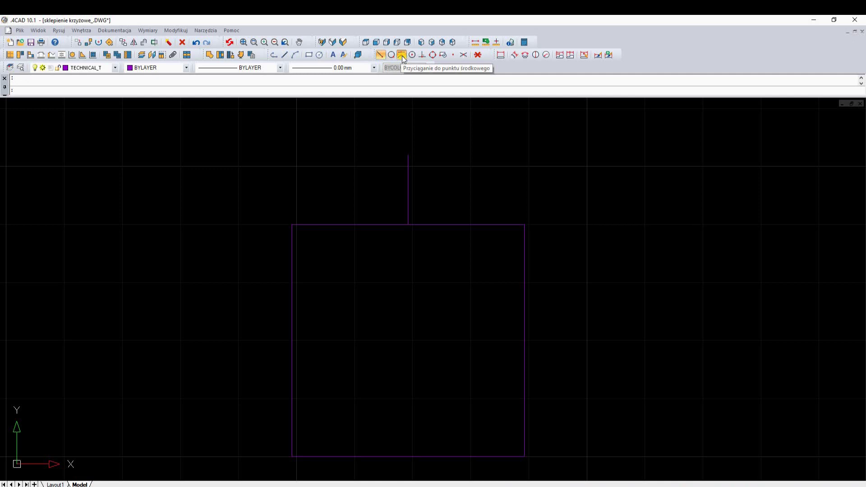
left_click(295, 55)
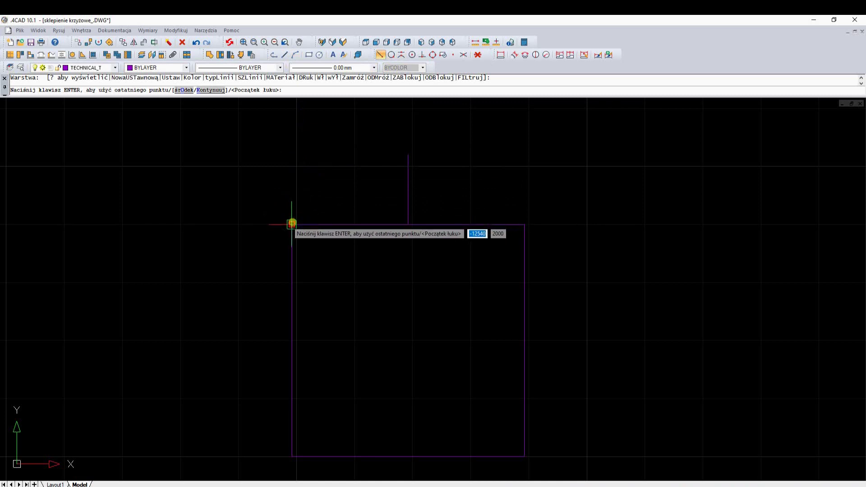
key("ctrl")
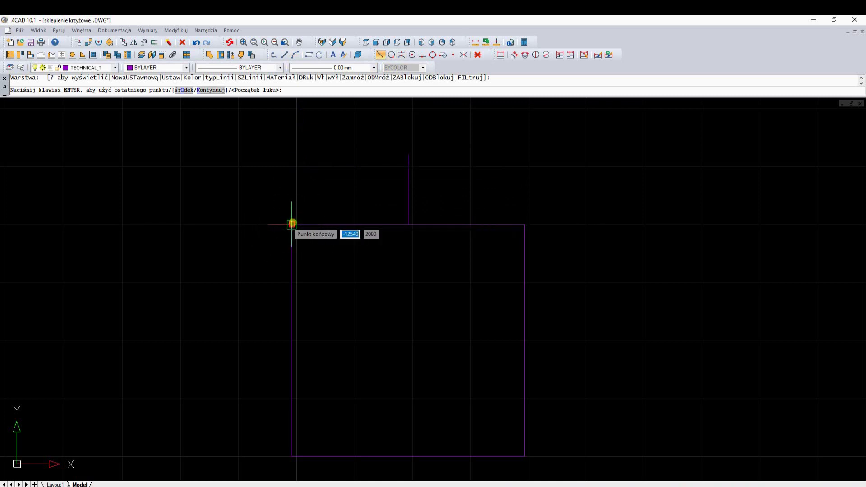
left_click(293, 224)
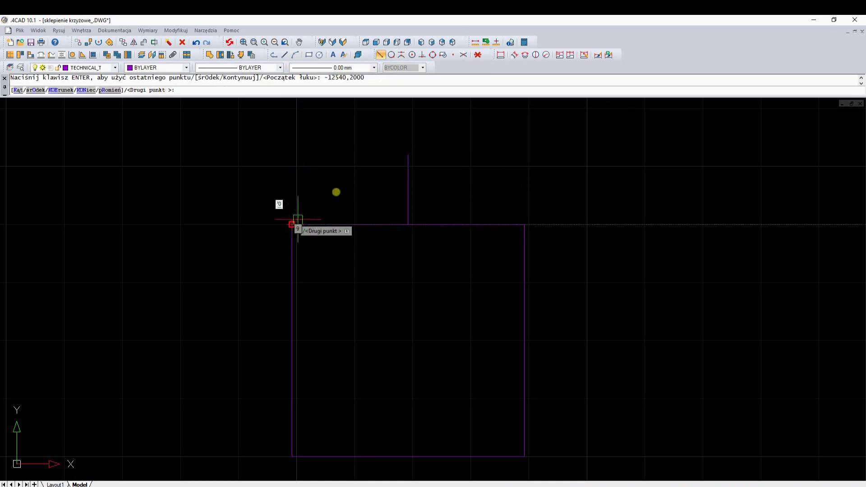
left_click(408, 152)
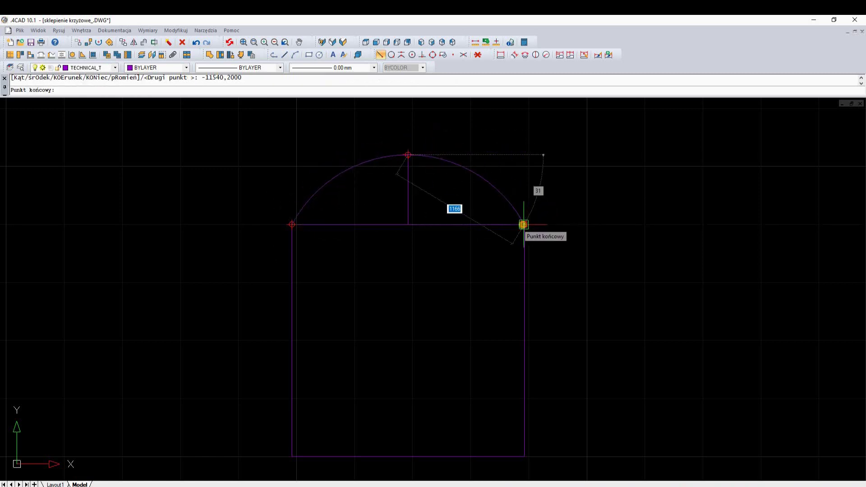
left_click(524, 224)
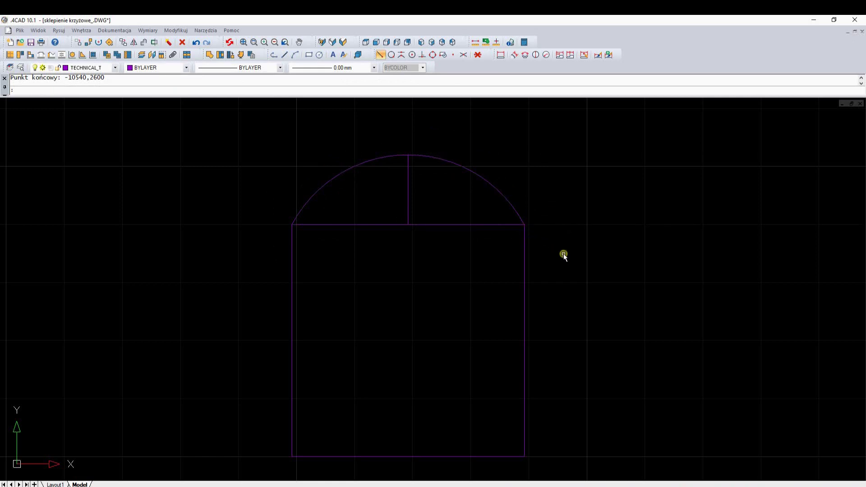
- In isometric view, rotate the arc 90° about the square's top edge and delete the vertical line
left_click(422, 43)
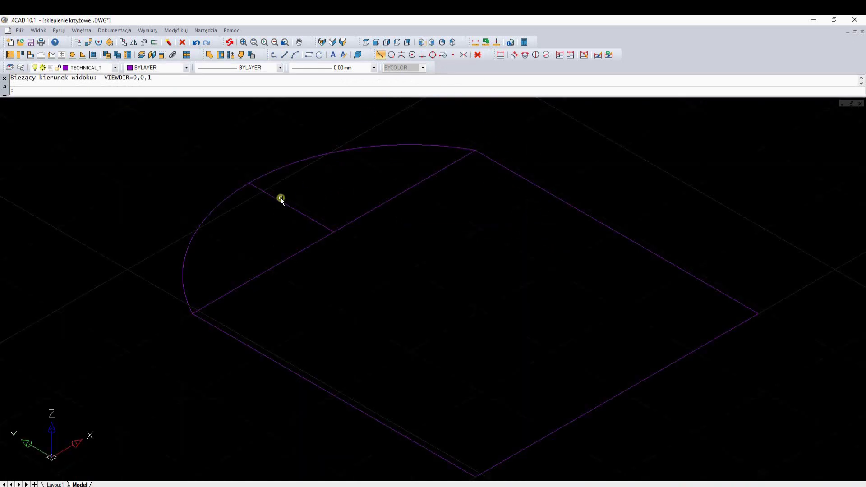
left_click(238, 190)
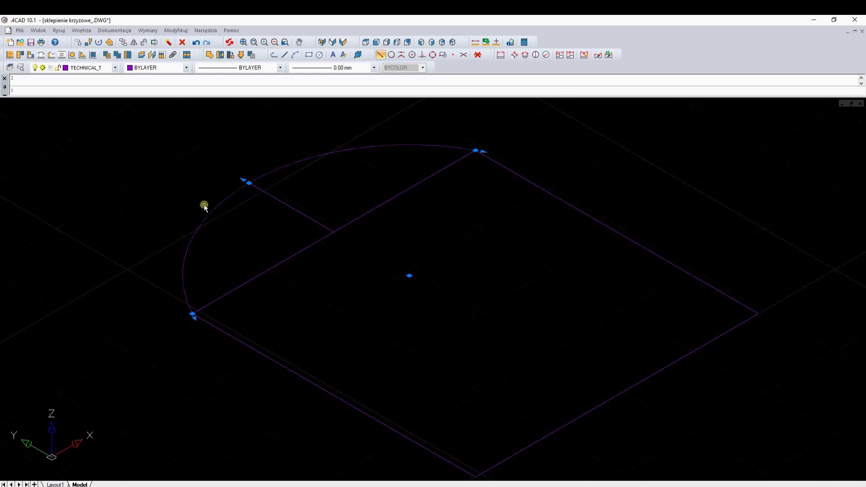
right_click(397, 229)
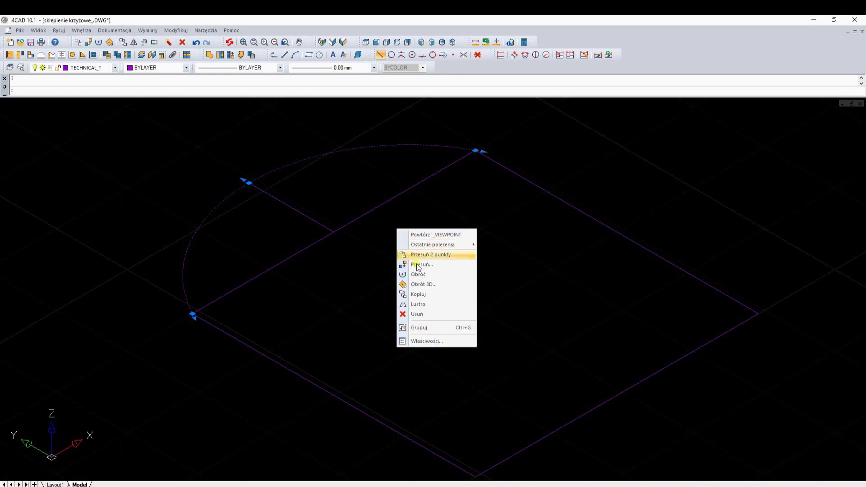
left_click(425, 285)
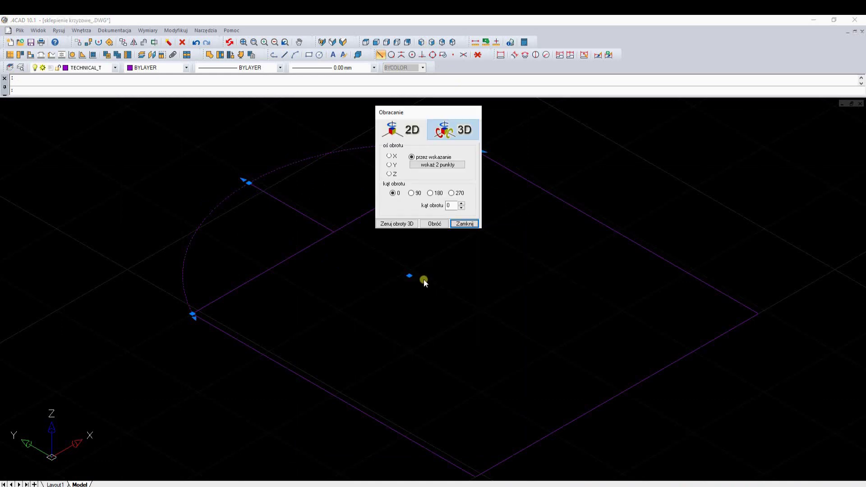
left_click(431, 168)
left_click(192, 312)
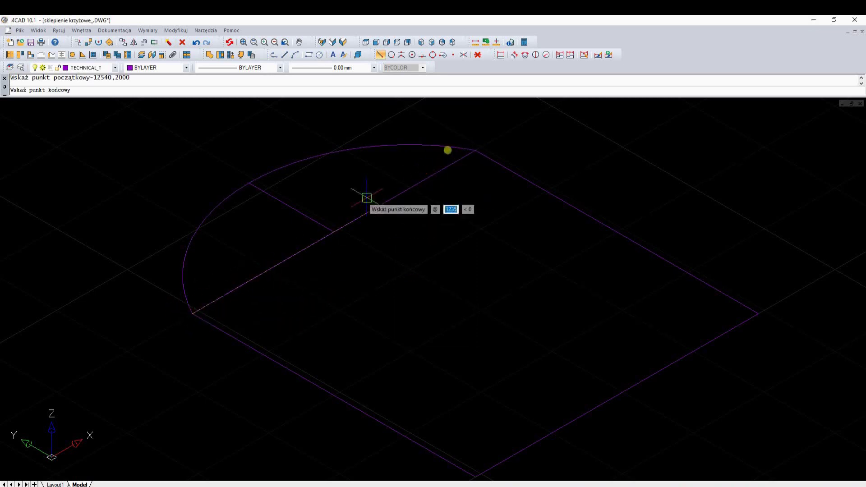
left_click(475, 150)
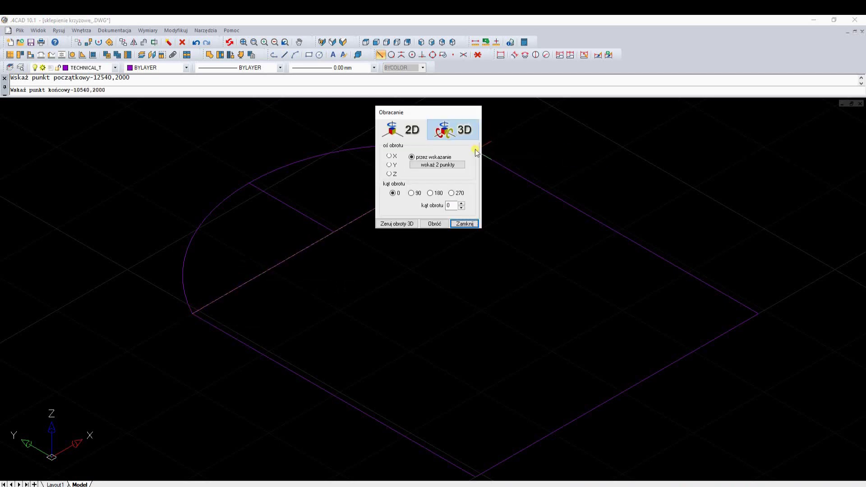
left_click(411, 193)
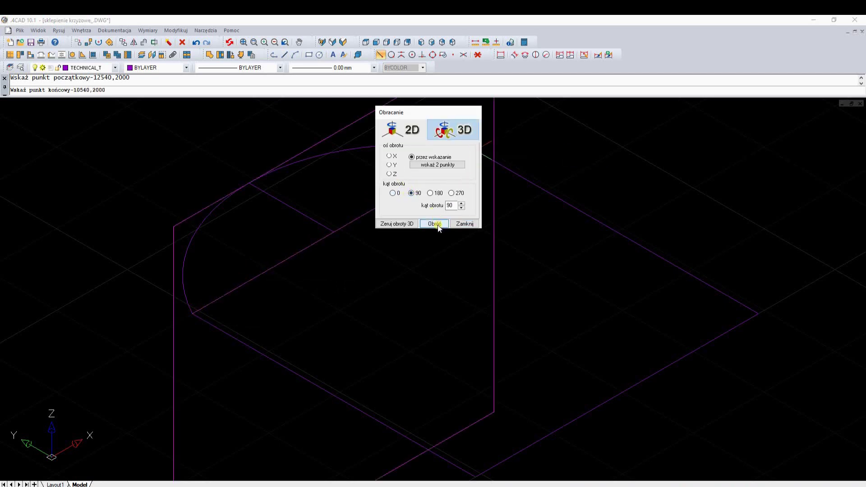
left_click(471, 225)
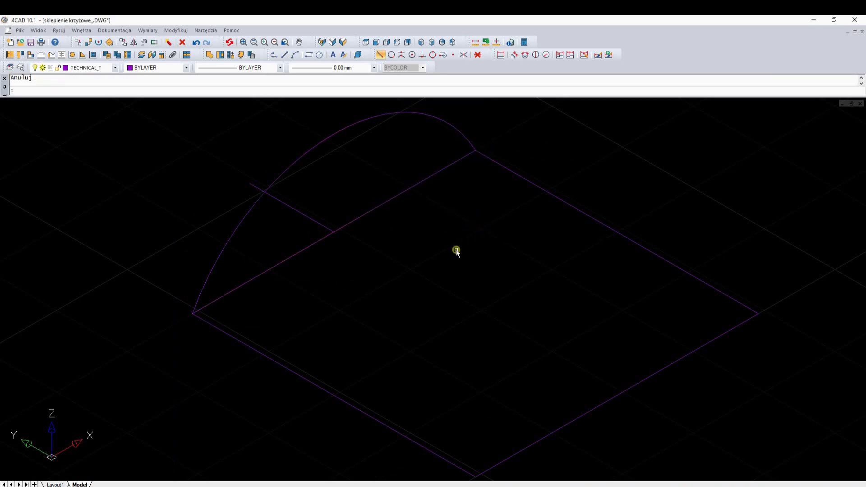
left_click(324, 234)
key("Delete")
- In plan view, draw both corner-to-corner diagonals of the square
left_click(368, 45)
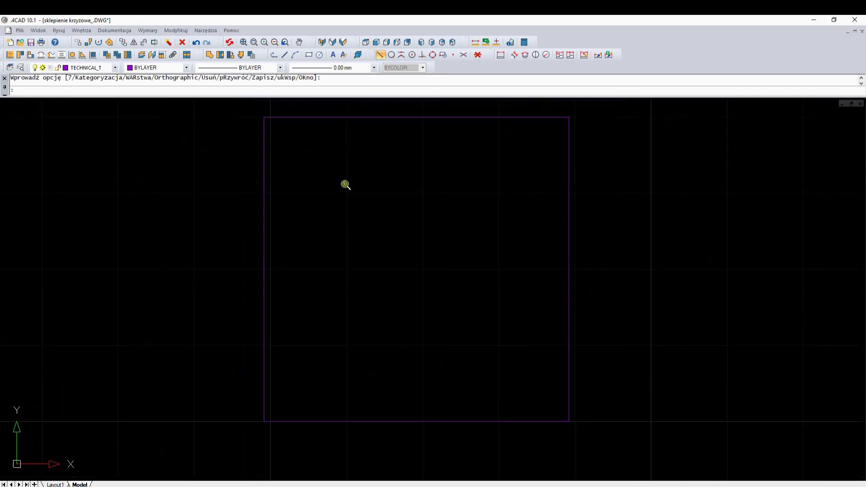
left_click(381, 56)
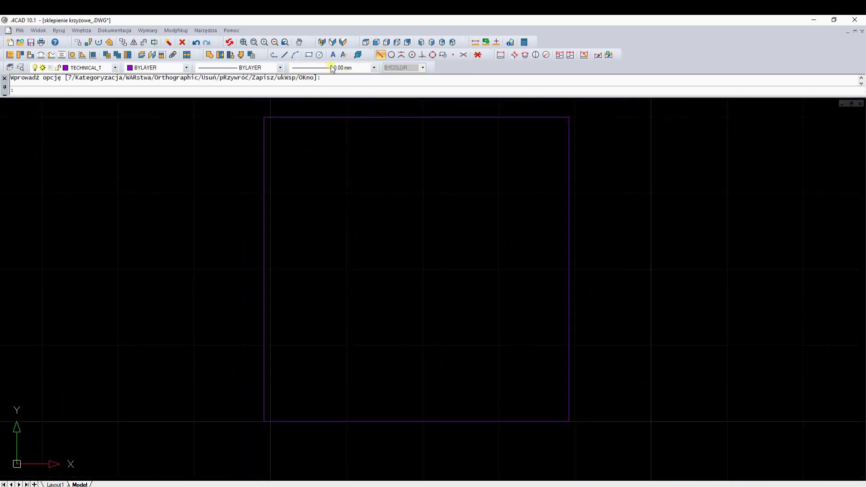
left_click(285, 55)
left_click(264, 117)
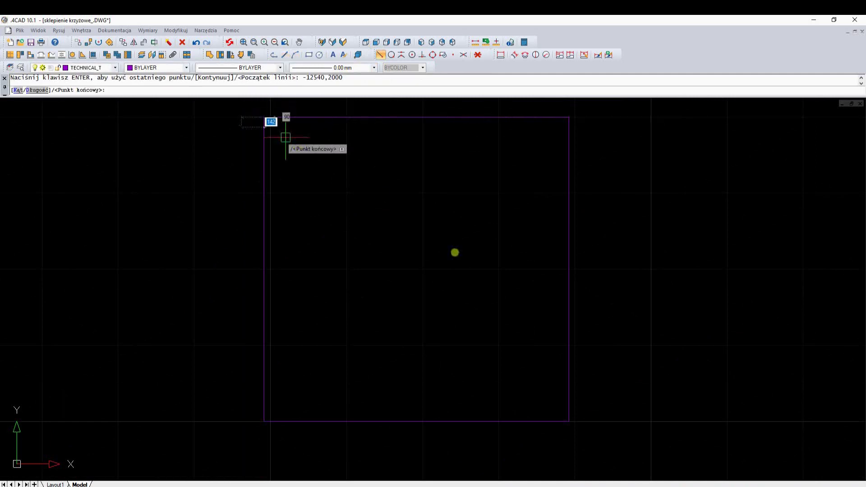
left_click(569, 421)
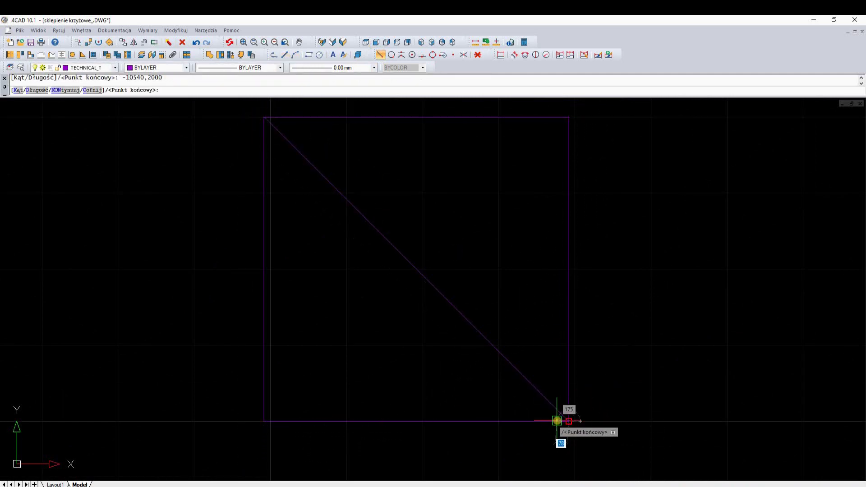
key("Return")
key("Return")
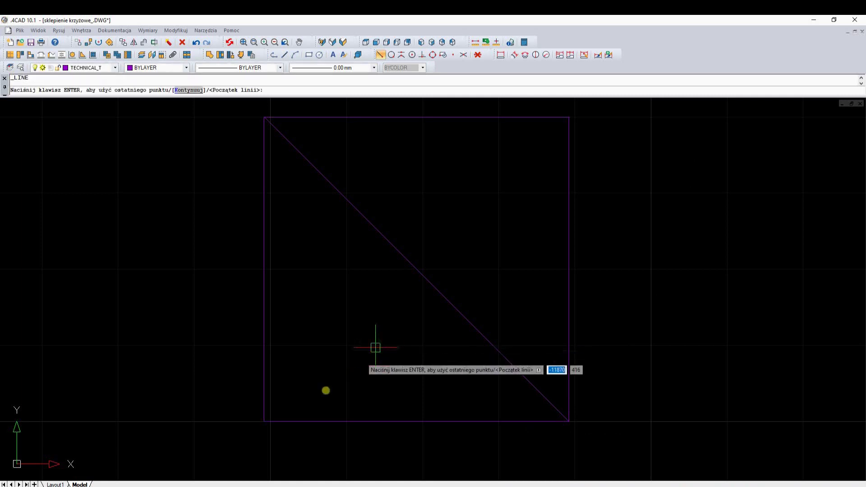
left_click(264, 421)
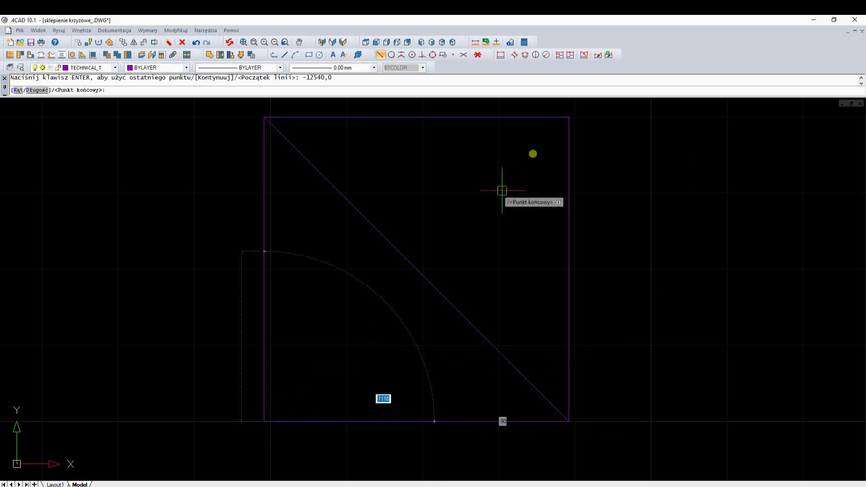
left_click(569, 118)
key("Return")
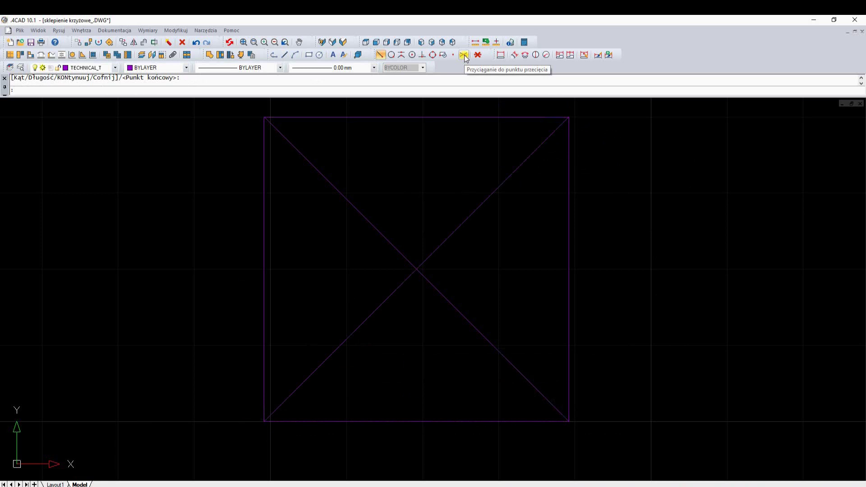
- Snap to the diagonals' intersection at -11540,1000, then window-select and clear the diagonal guides
left_click(464, 56)
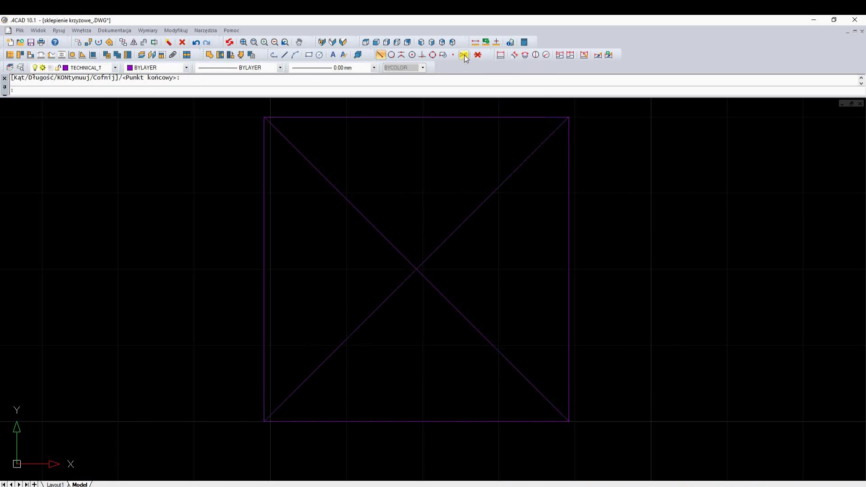
left_click(286, 55)
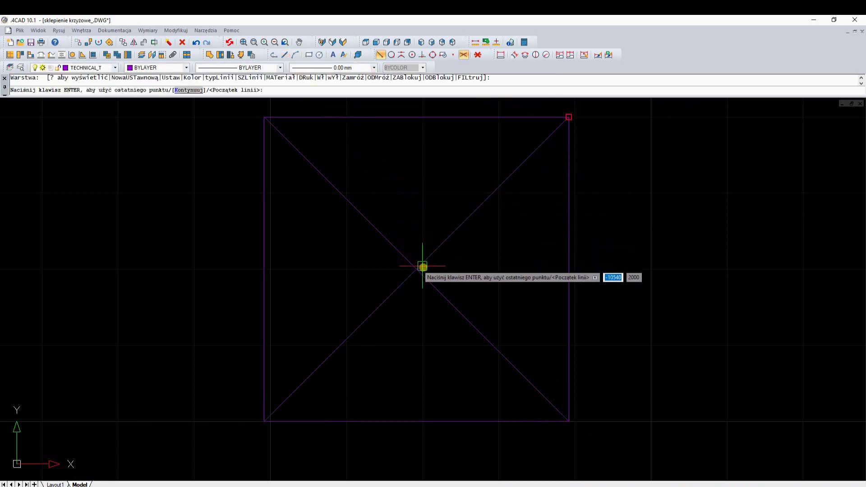
scroll(420, 270, "up", 3)
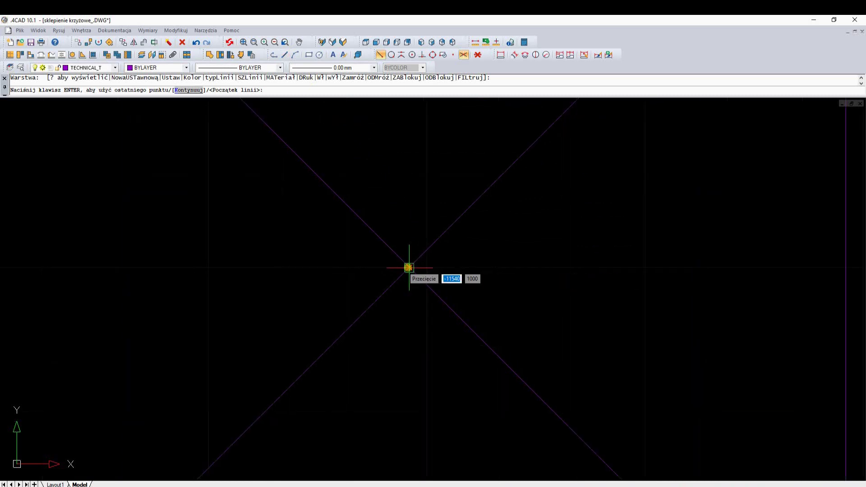
left_click(409, 268)
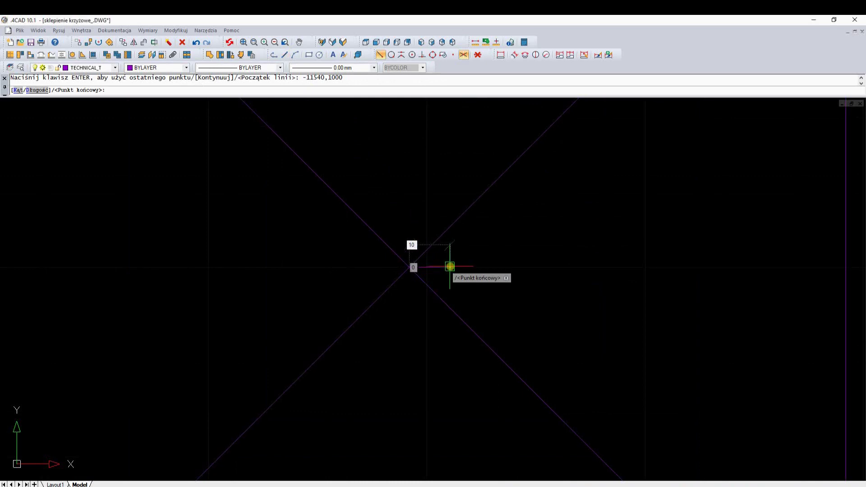
key("Escape")
scroll(440, 234, "up", 2)
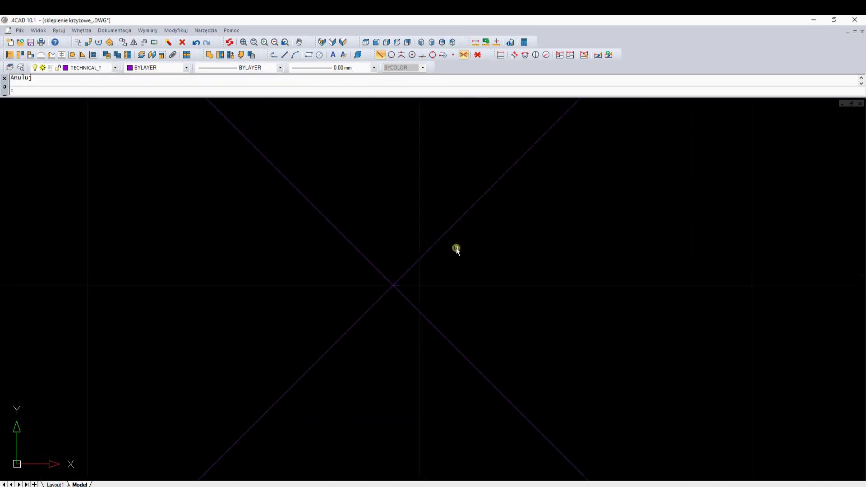
left_click(456, 248)
key("Escape")
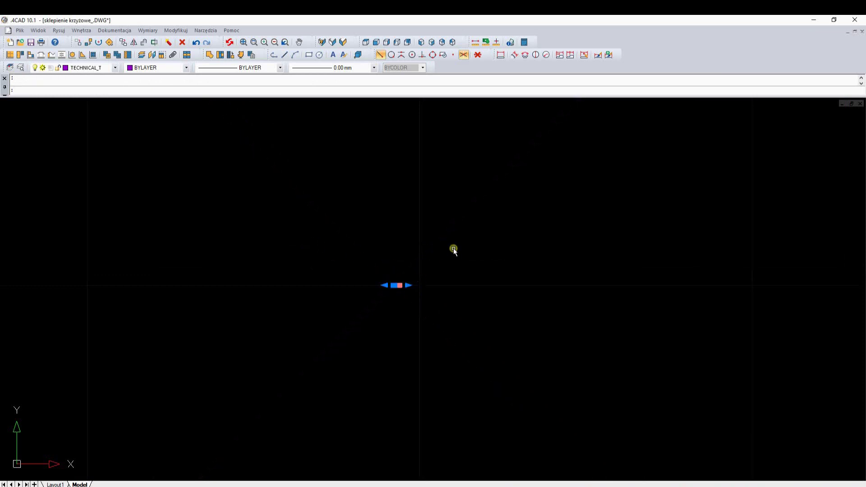
- Move the small square -5 along X using Przesuń
right_click(453, 248)
left_click(491, 280)
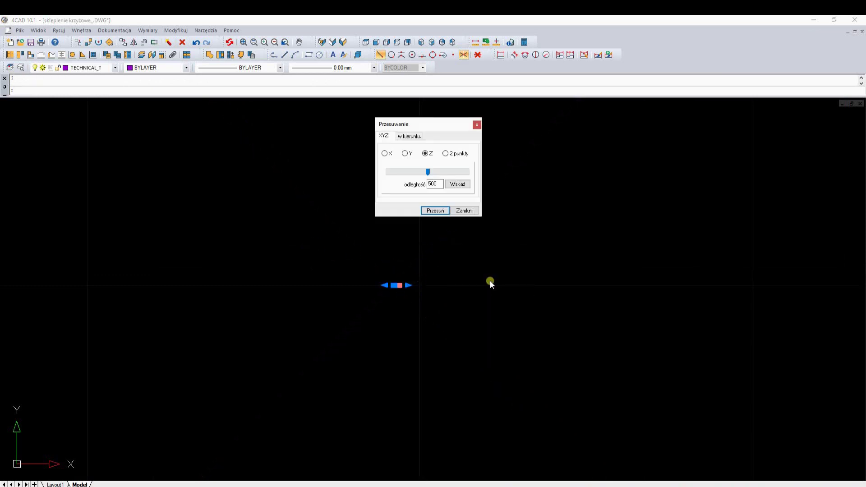
left_click(385, 153)
type("1")
type("-5")
left_click(436, 210)
left_click(464, 211)
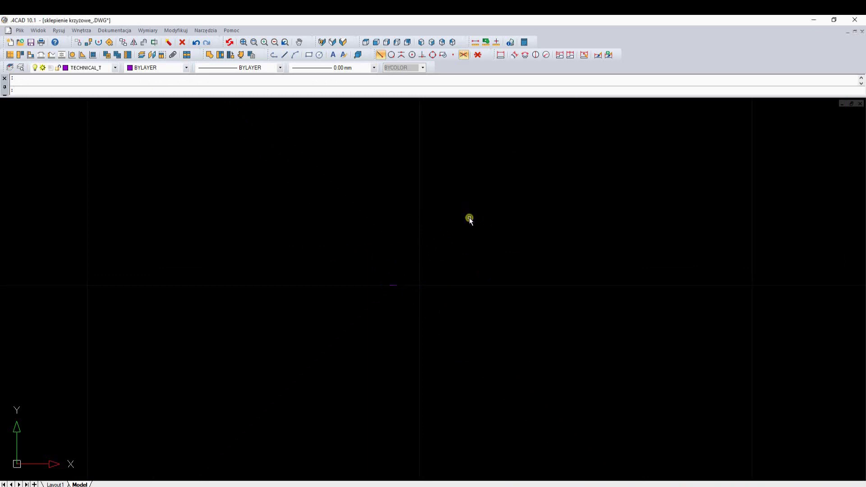
- Lift the small square 50 along Z
left_click(393, 286)
right_click(450, 234)
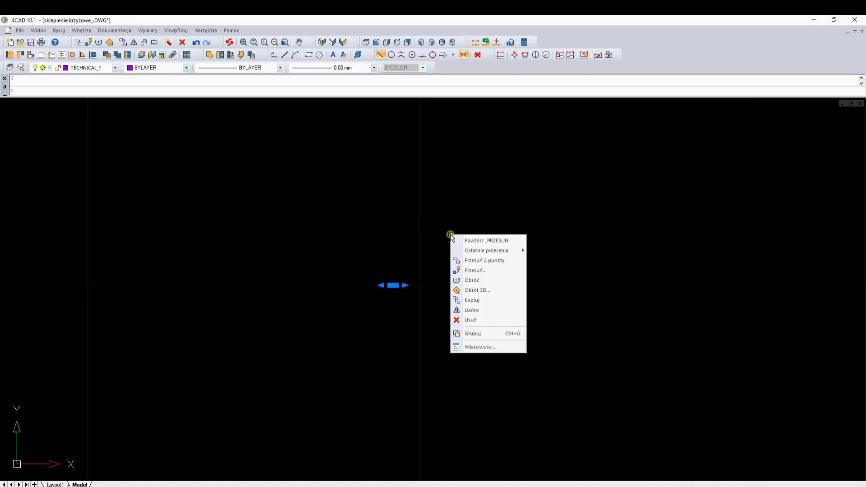
left_click(477, 269)
left_click(426, 153)
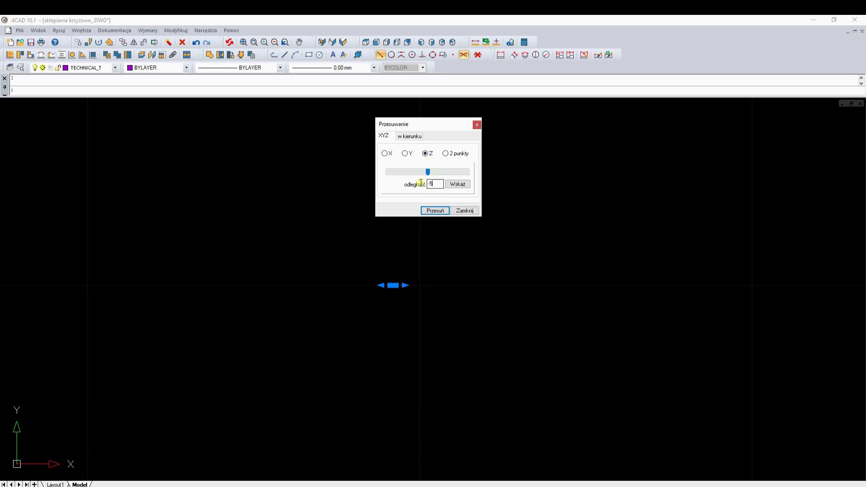
left_click_drag(437, 184, 402, 187)
type("500")
left_click(435, 210)
left_click(463, 211)
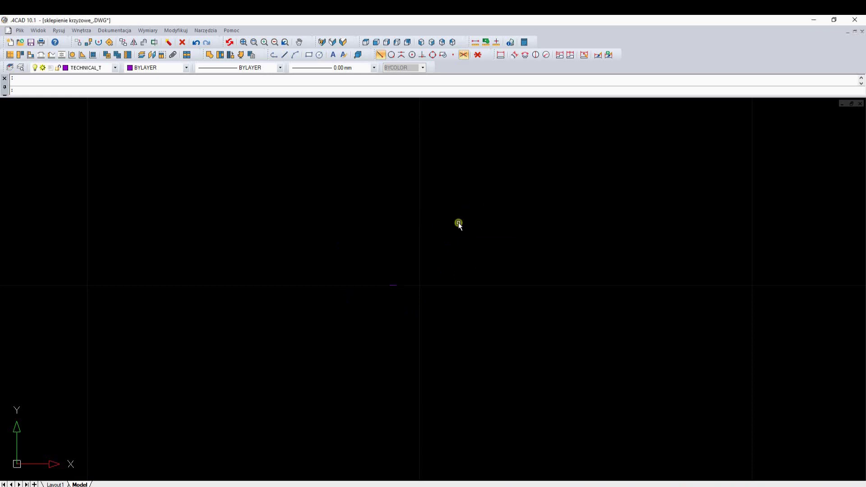
scroll(447, 209, "up", 5)
scroll(437, 197, "down", 1)
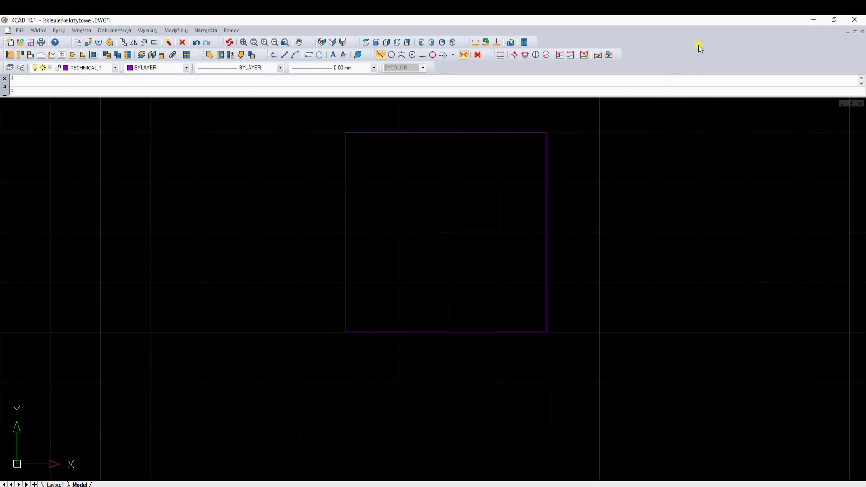
- Insert a new toolbar named Własny under Paski Narzędzi in Dostosuj interfejs użytkownika
right_click(671, 50)
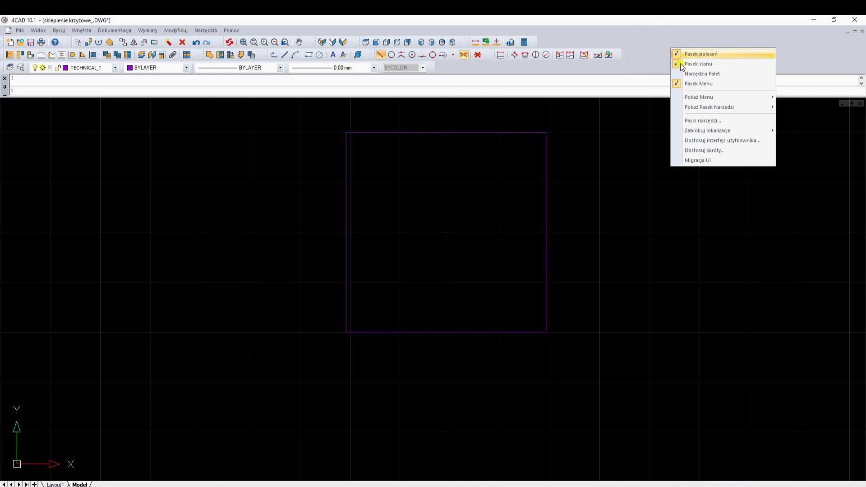
left_click(705, 141)
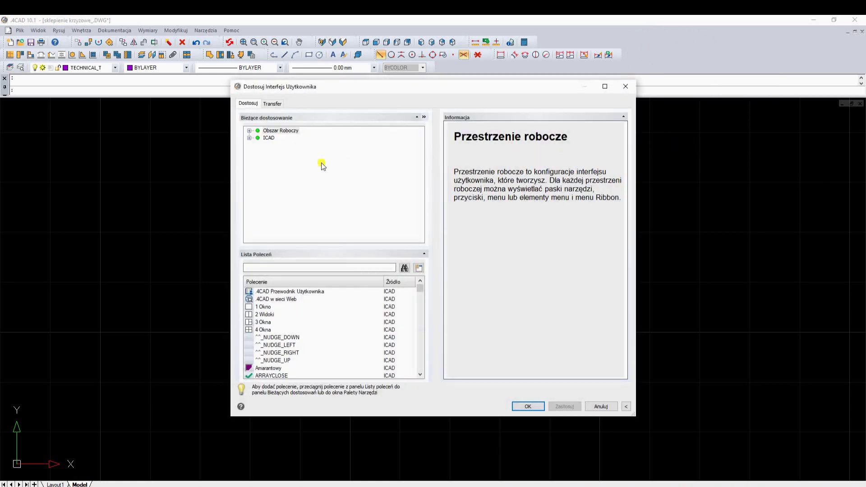
left_click(249, 138)
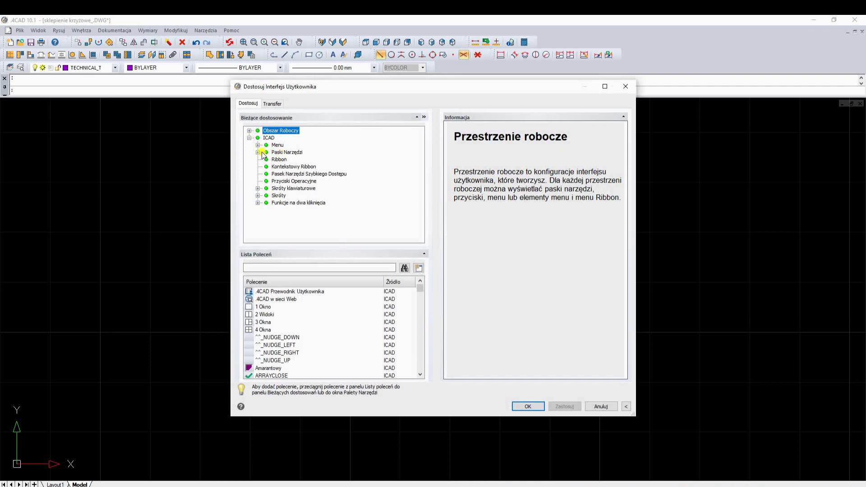
left_click(257, 152)
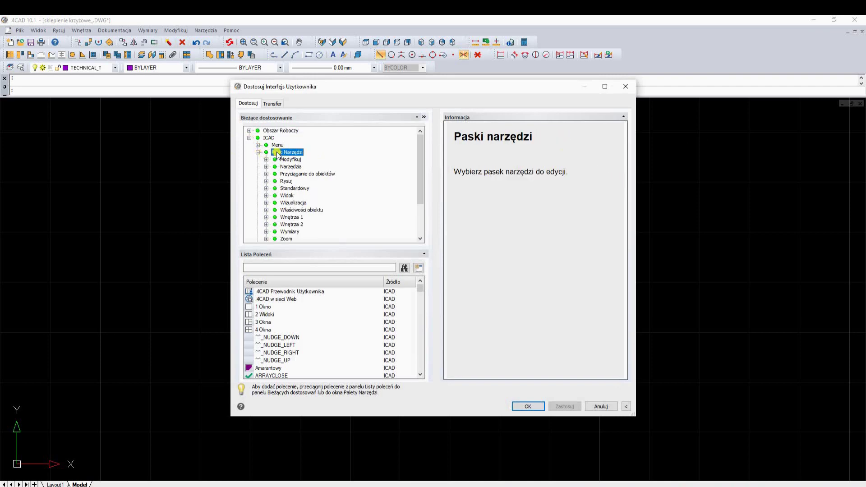
right_click(277, 153)
left_click(302, 156)
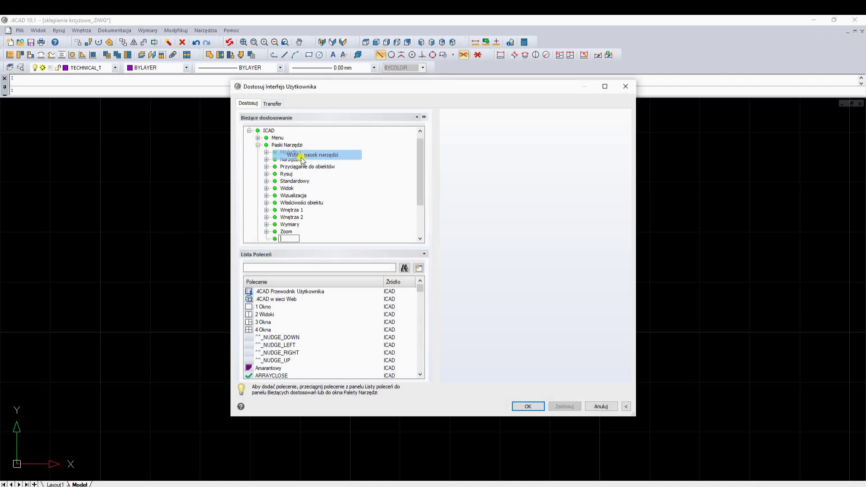
type("W")
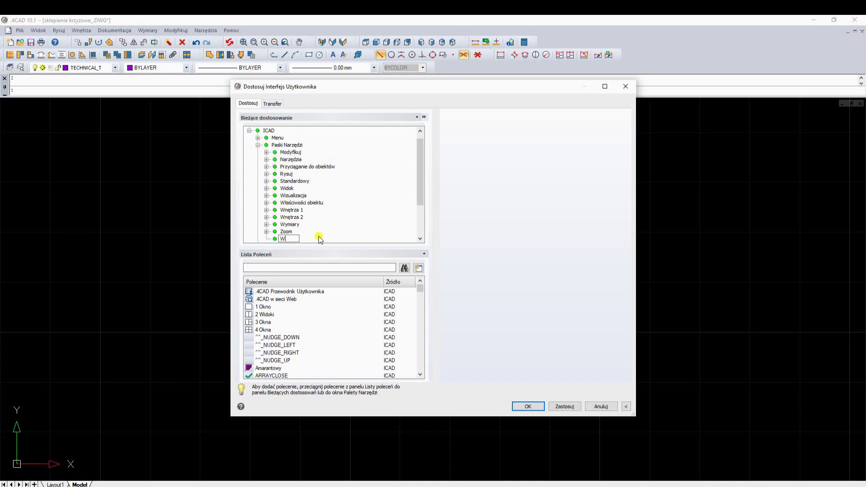
type("łasny")
key("Return")
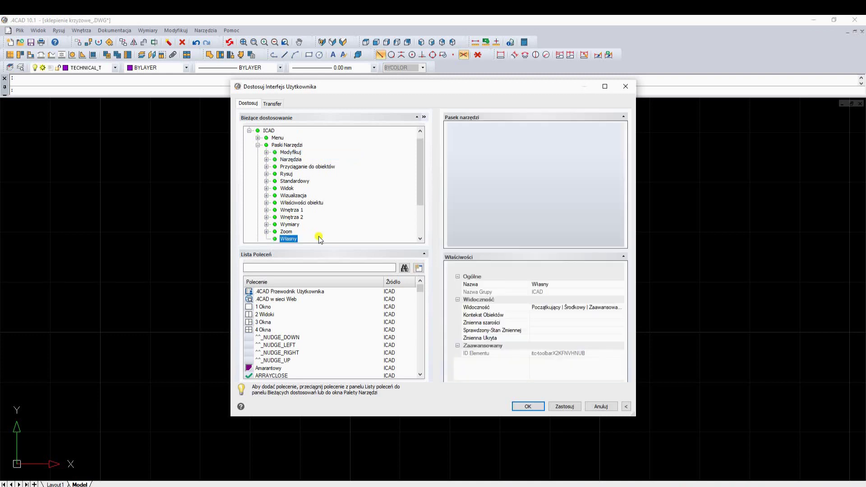
- Add the Powierzchnia prostokreślna command to the Własny toolbar and apply the changes
left_click(250, 269)
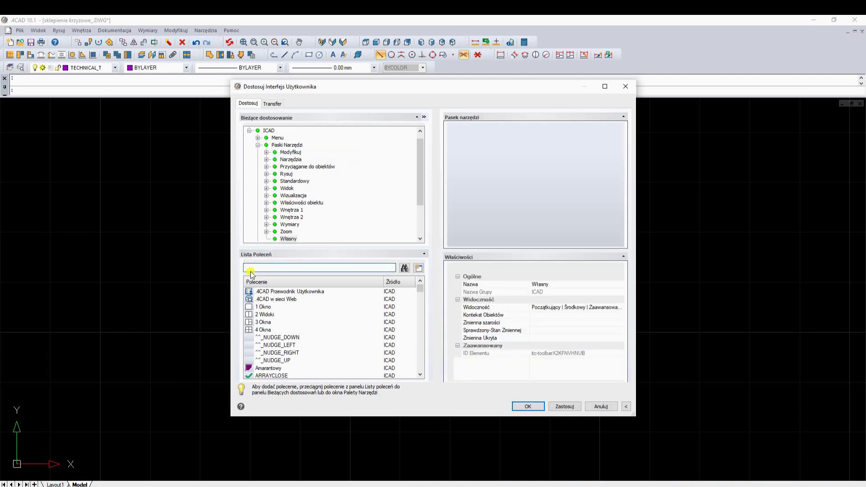
type("powie")
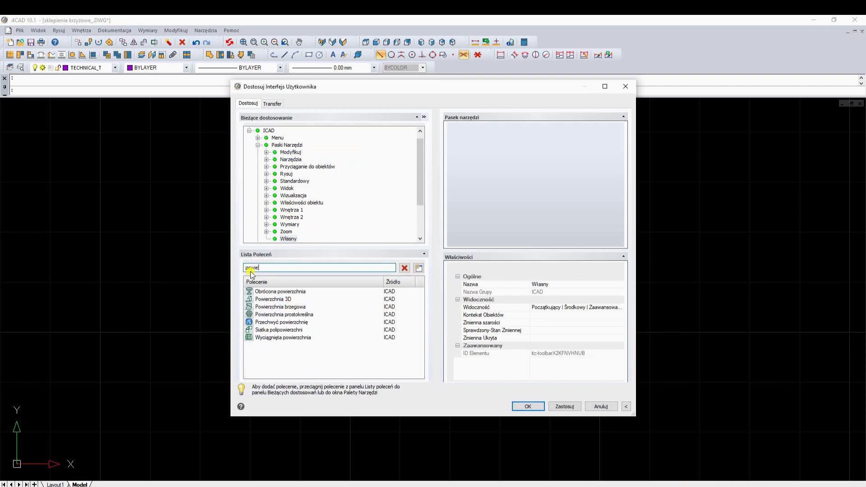
left_click(272, 316)
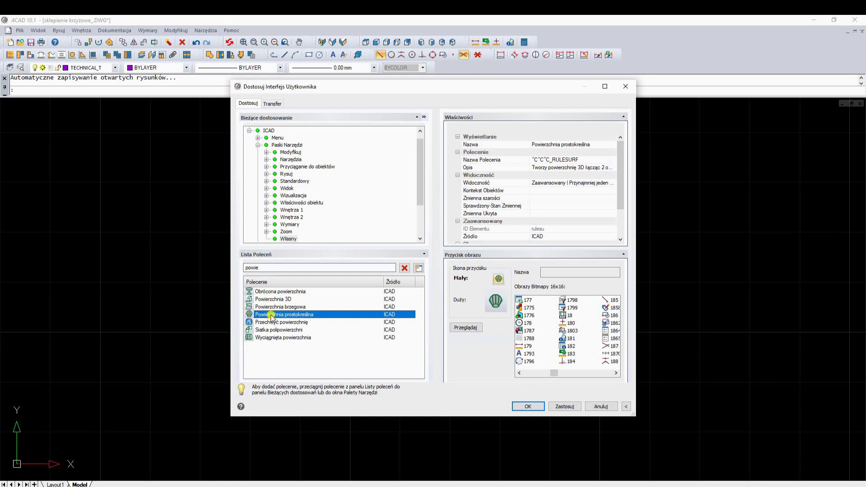
left_click_drag(272, 316, 293, 190)
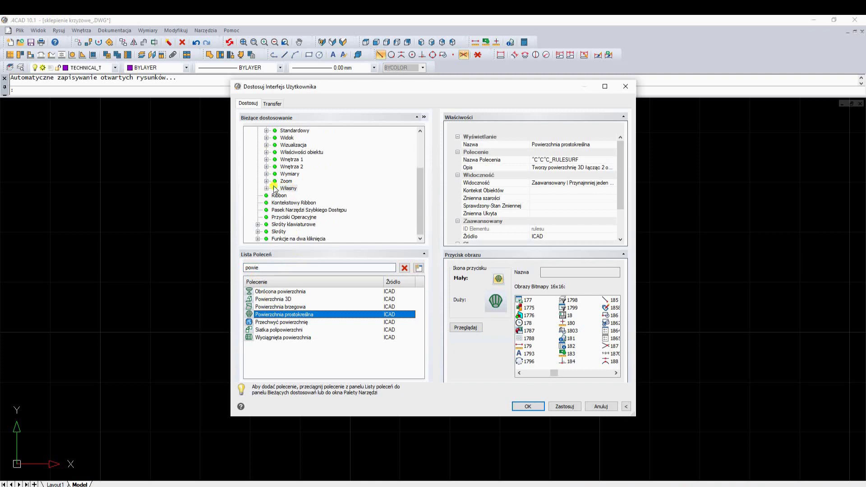
left_click_drag(293, 189, 289, 189)
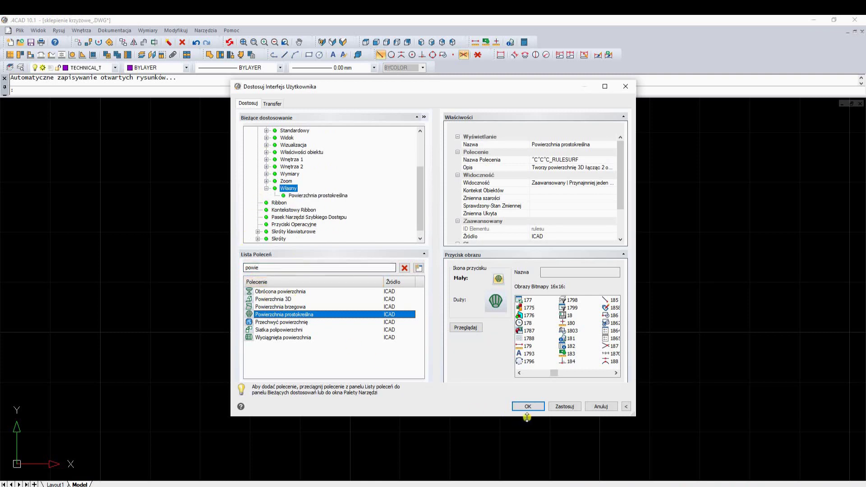
left_click(566, 407)
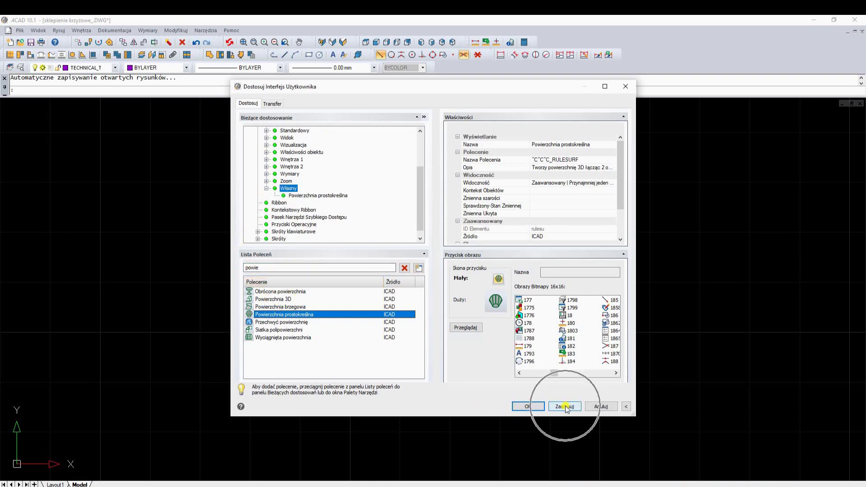
left_click(532, 408)
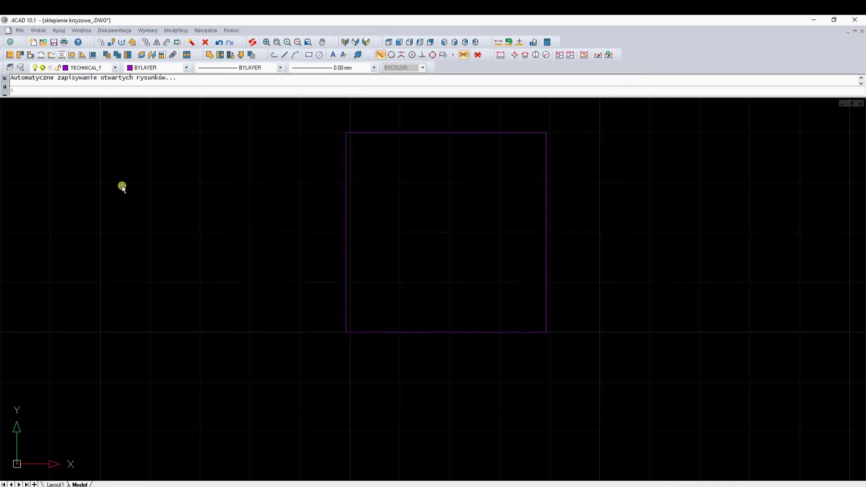
- Change the SURFTAB1 variable from 20 to 40 on the command line
left_click(11, 43)
left_click(10, 42)
type("S")
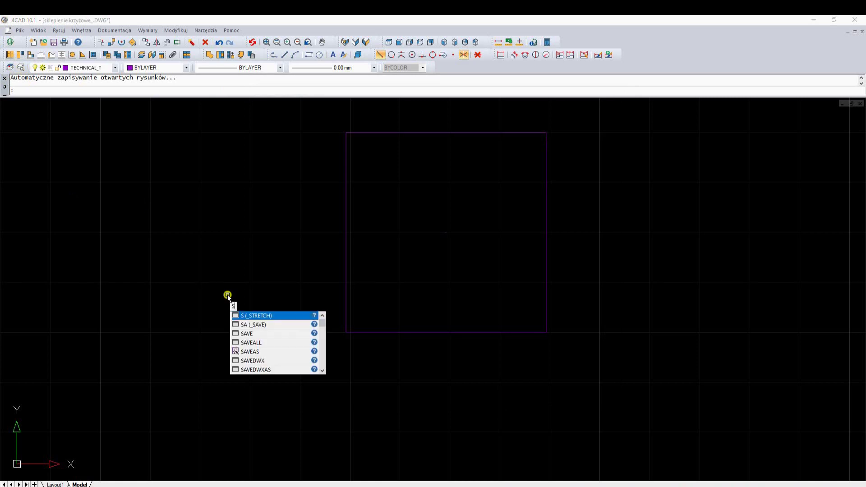
type("r")
key("BackSpace")
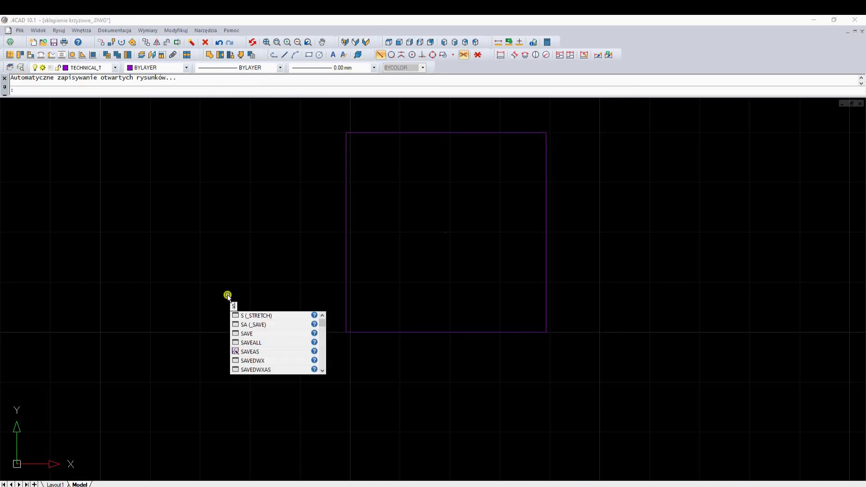
type("urf")
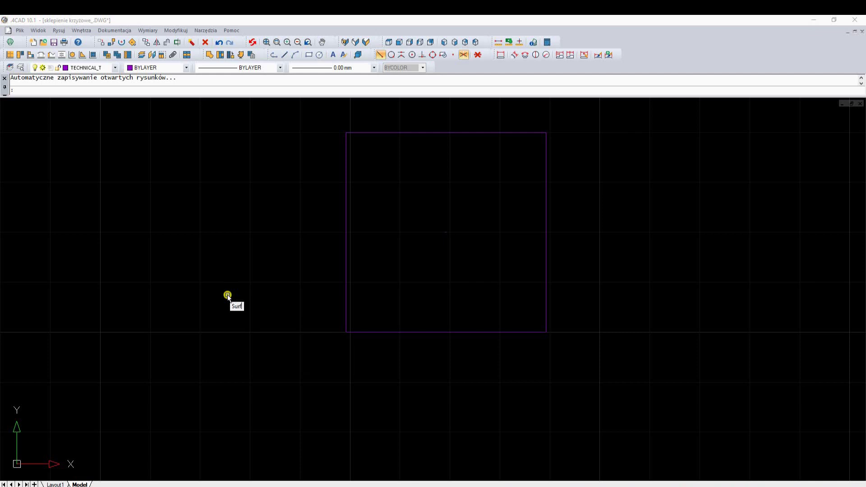
type("tab1")
key("Return")
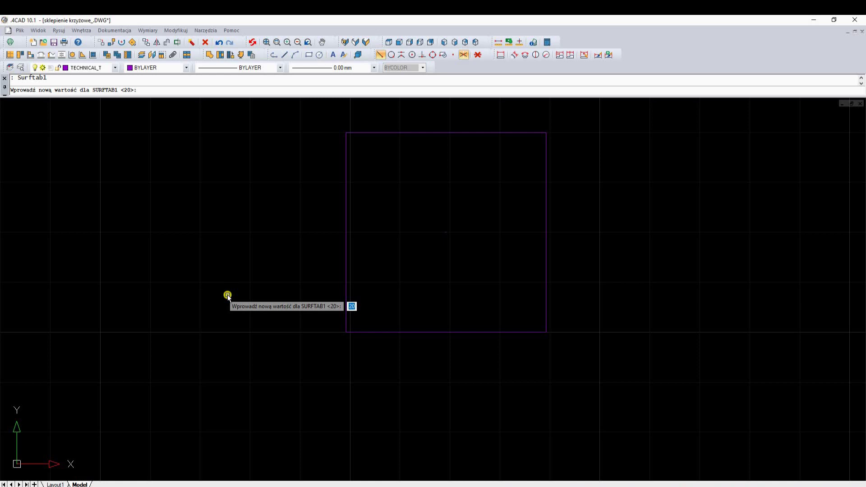
type("40")
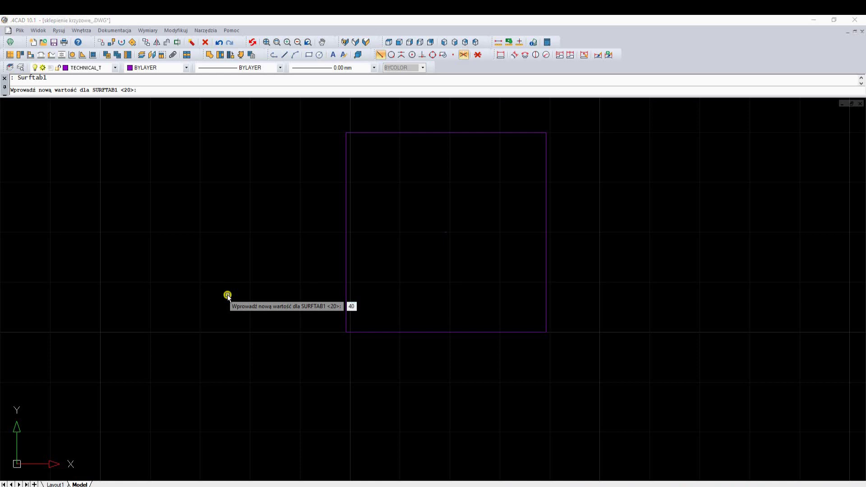
key("Return")
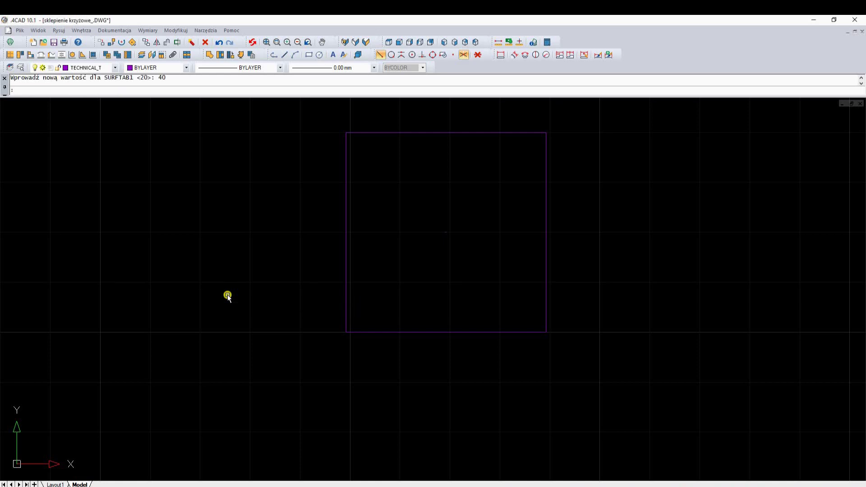
- In isometric view, create a ruled surface from the upright arc to the central line
left_click(444, 44)
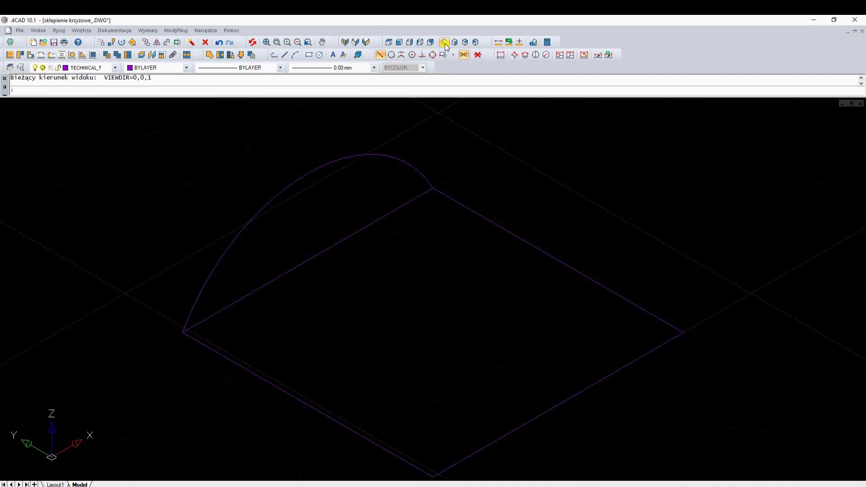
left_click(11, 42)
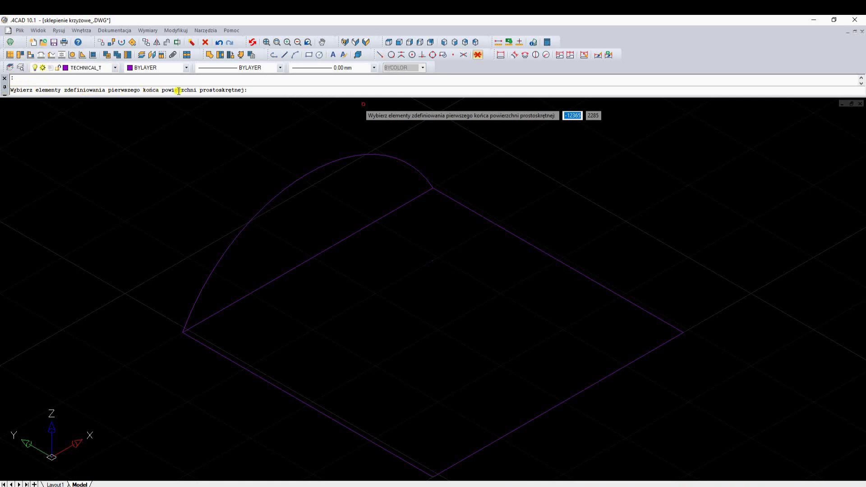
left_click(295, 179)
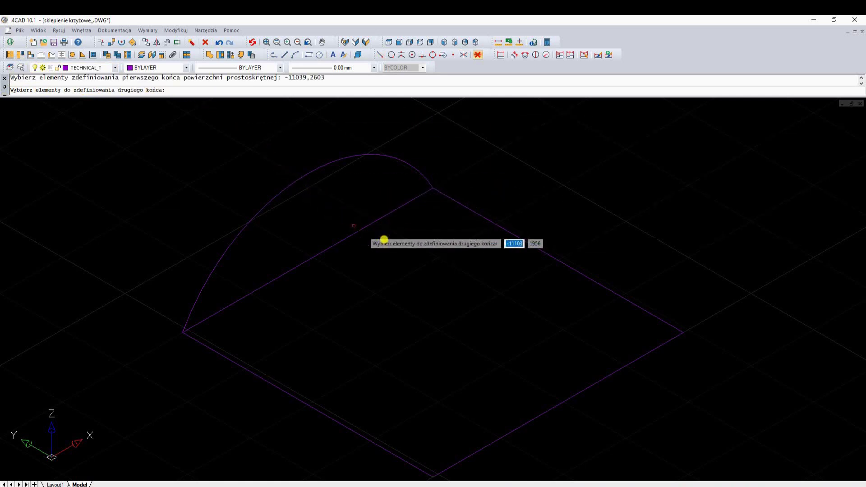
left_click(433, 259)
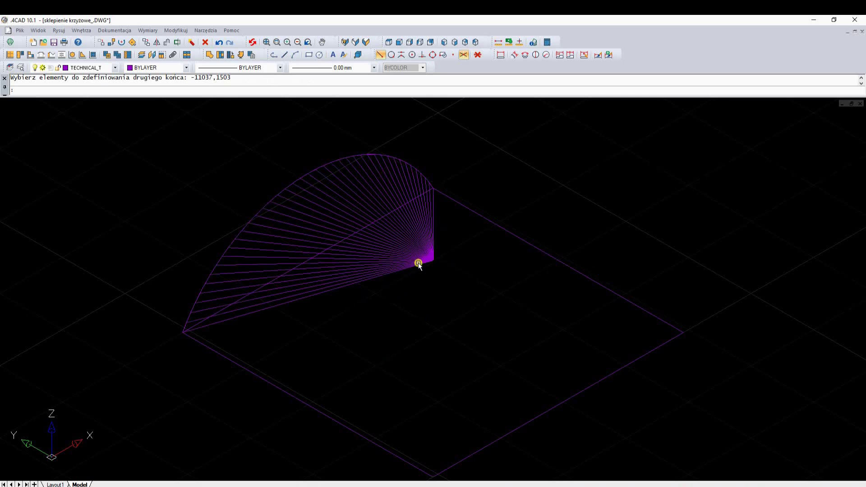
left_click(418, 264)
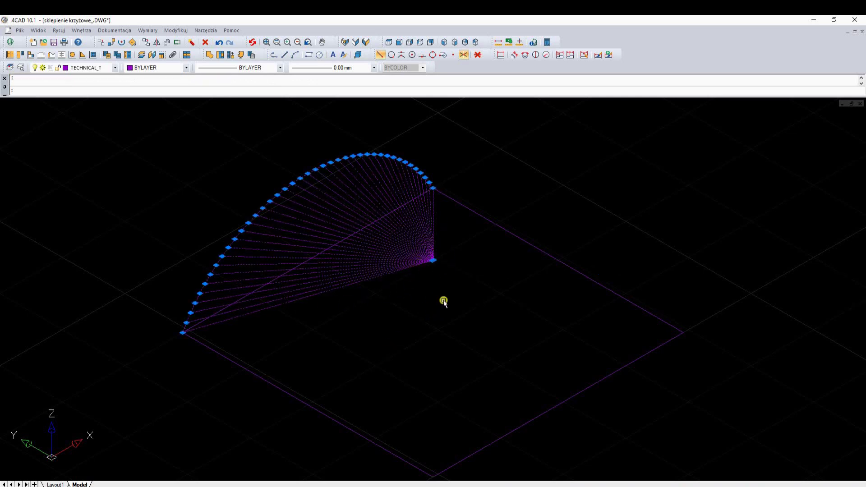
- Mirror the ruled surface across the square's left-right diagonal, keeping the original
right_click(443, 299)
left_click(464, 377)
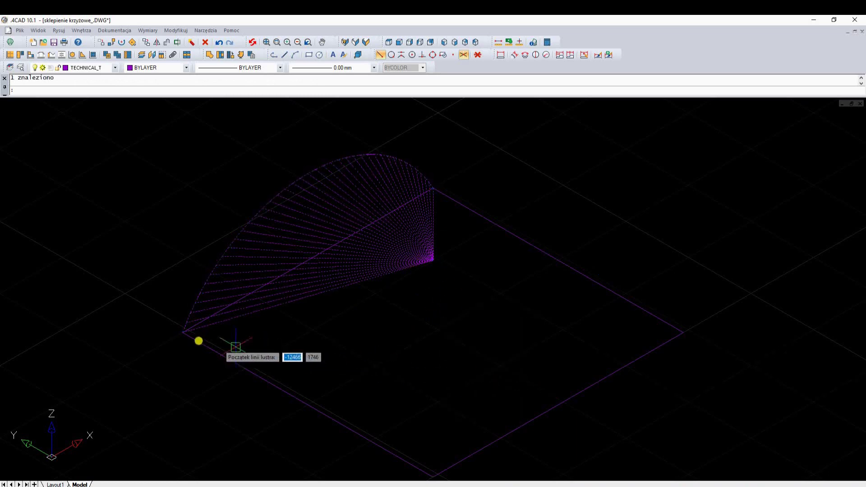
left_click(182, 333)
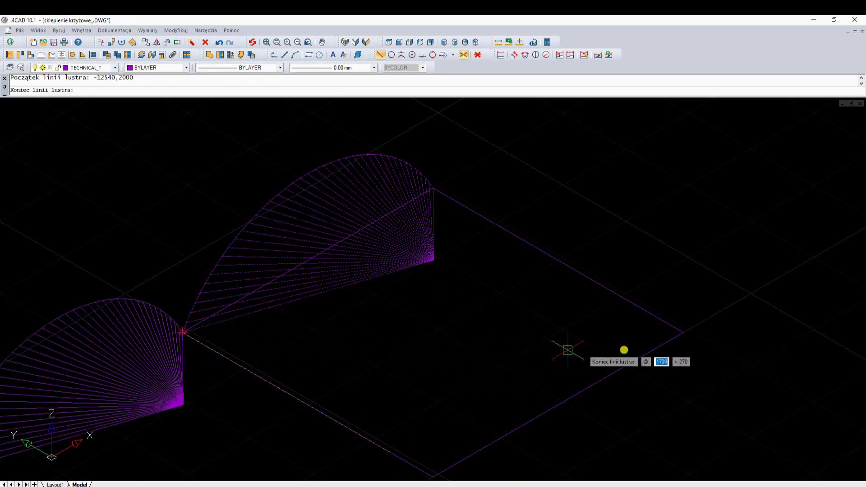
left_click(683, 335)
key("Return")
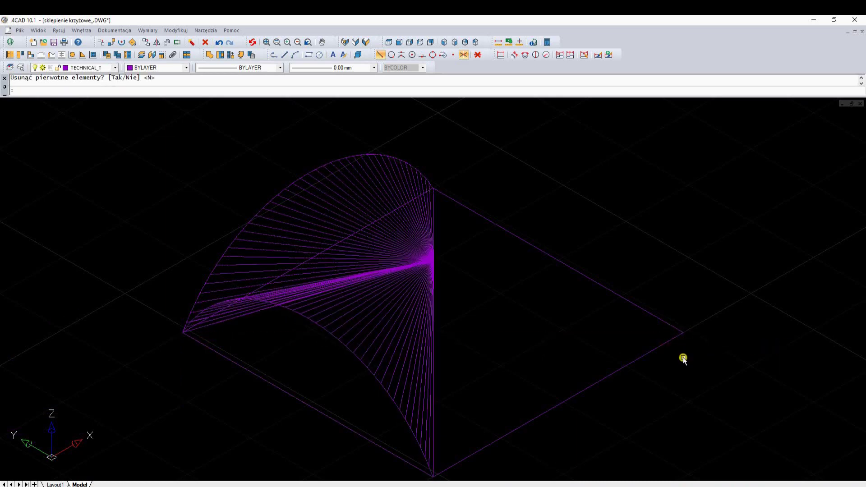
- Mirror both surfaces across the top-bottom diagonal, keeping the originals, to complete four surfaces
left_click(341, 342)
left_click(267, 235)
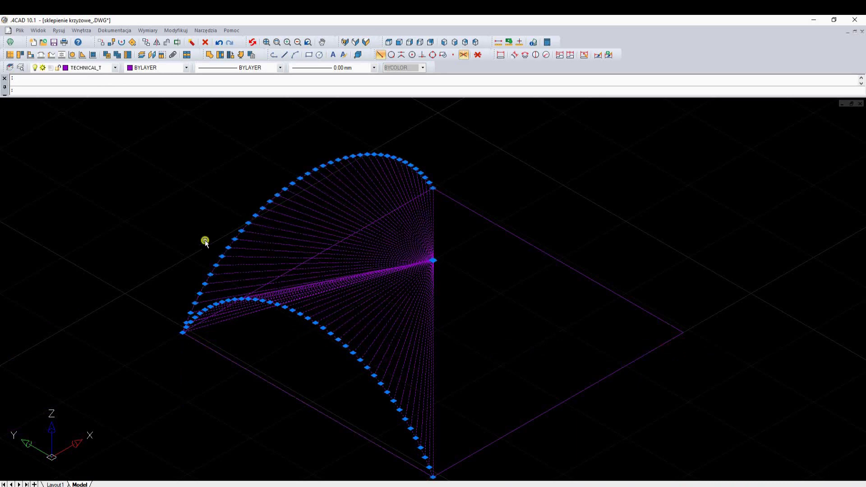
right_click(182, 211)
left_click(211, 288)
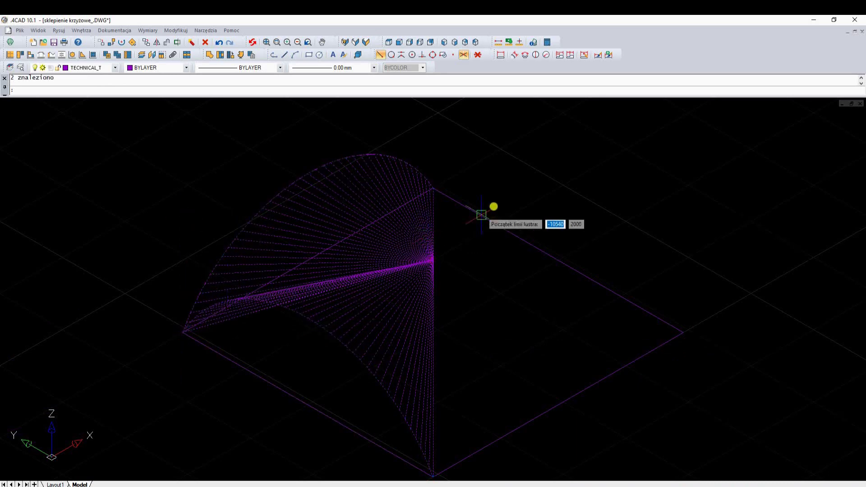
left_click(436, 187)
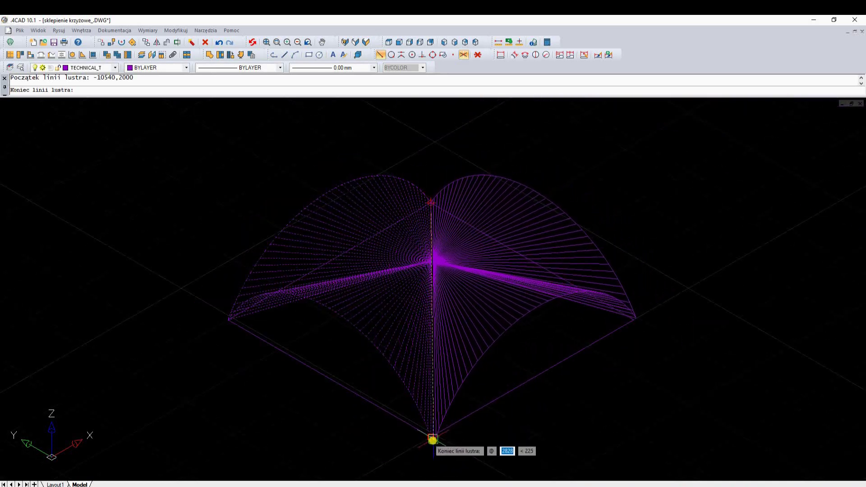
left_click(431, 440)
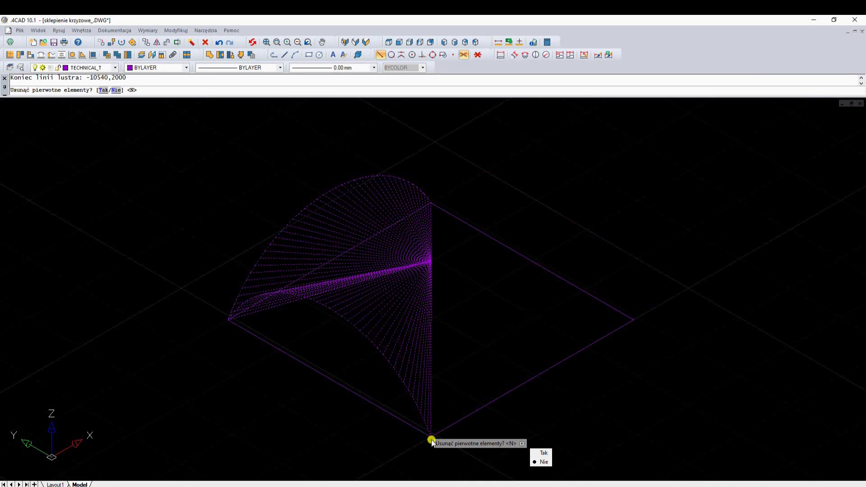
key("Return")
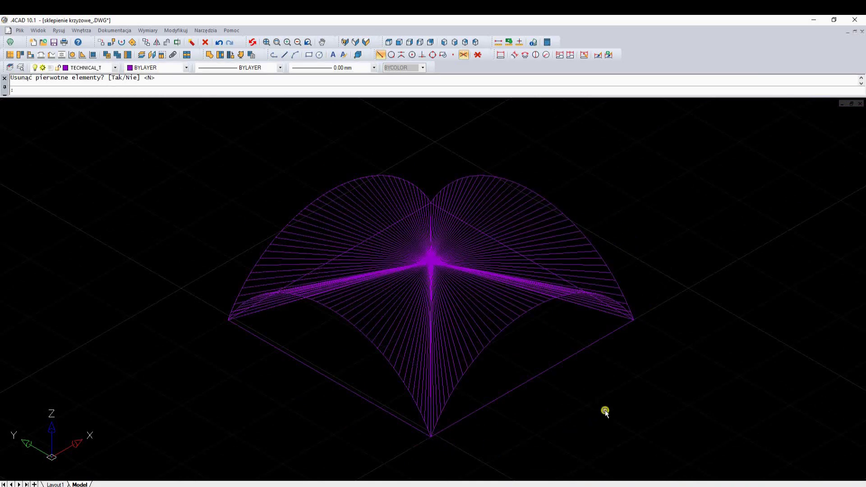
left_click(599, 400)
- Delete the square's base lines from the drawing
left_click(546, 364)
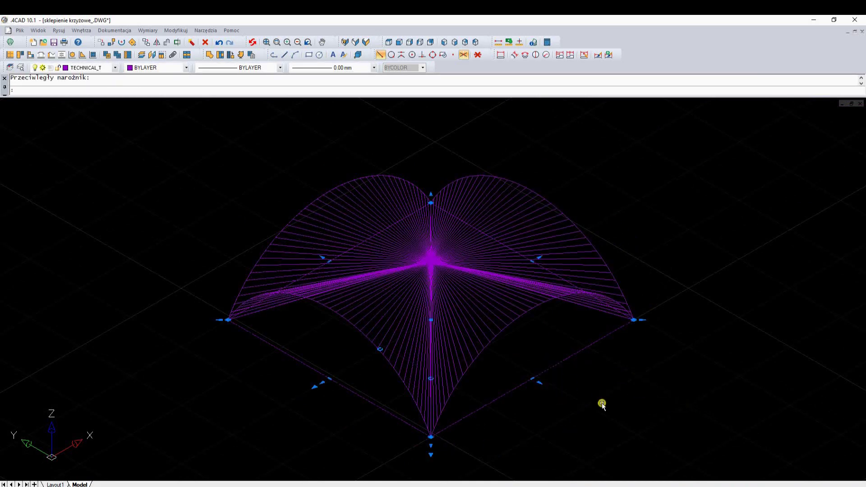
key("Delete")
scroll(548, 361, "down", 1)
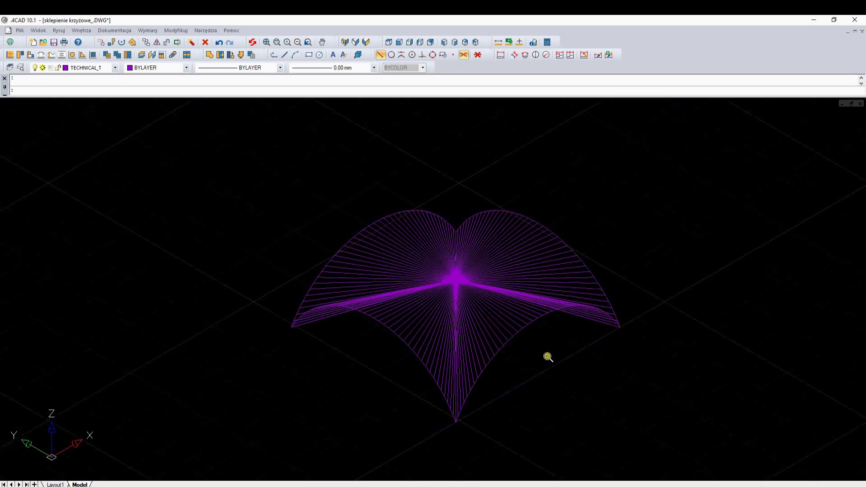
scroll(548, 361, "down", 1)
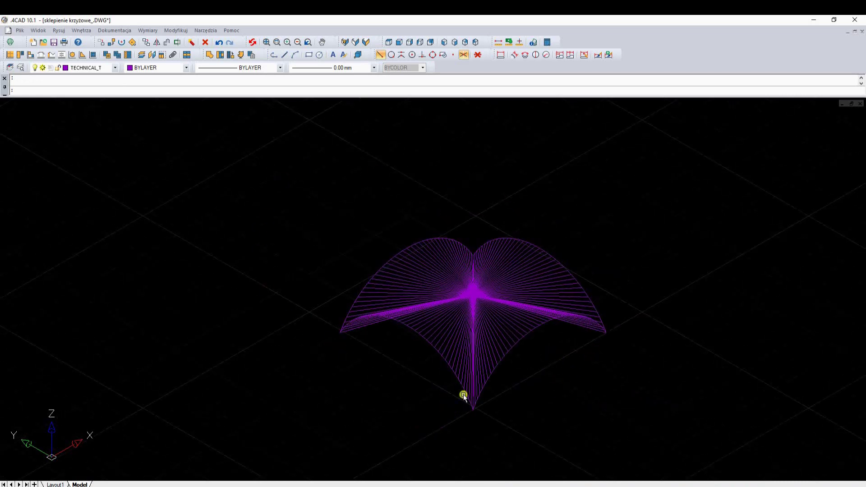
- Make the four vault surfaces block 'sklepienie 1', based at the vault's left corner
left_click(662, 433)
left_click(303, 197)
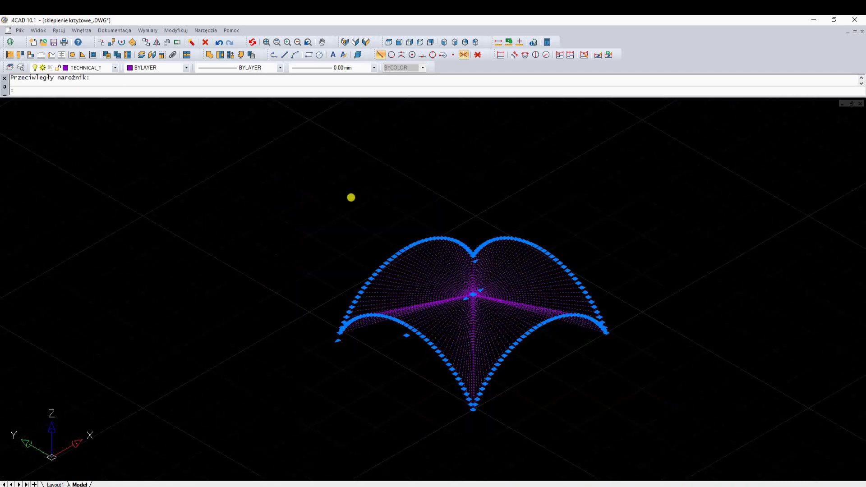
type("BL")
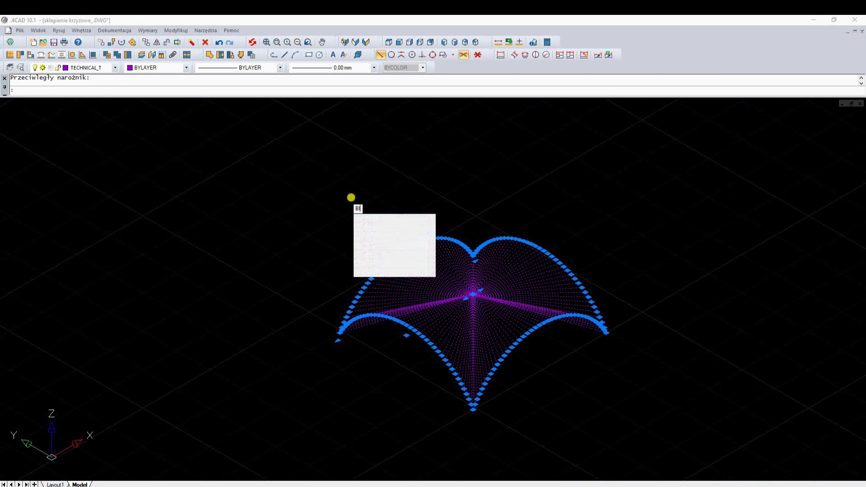
type("OCK")
key("Return")
type("sklepienie")
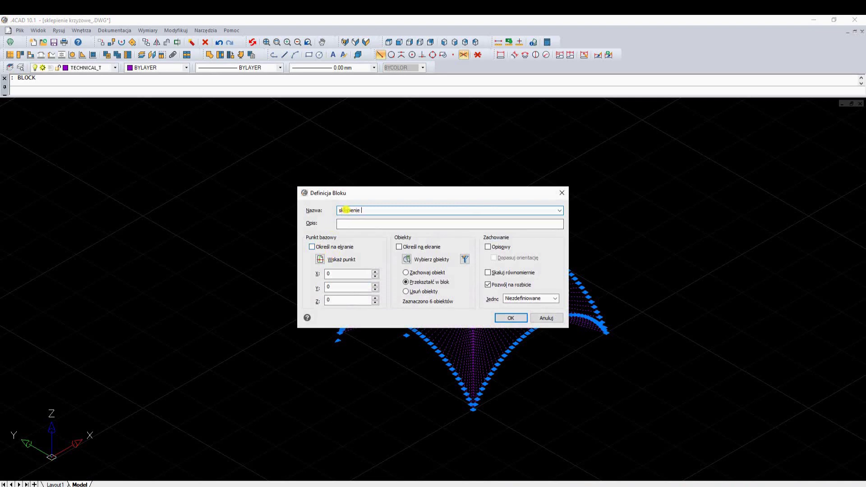
type("1")
left_click(312, 246)
left_click(508, 318)
left_click(340, 336)
left_click(447, 363)
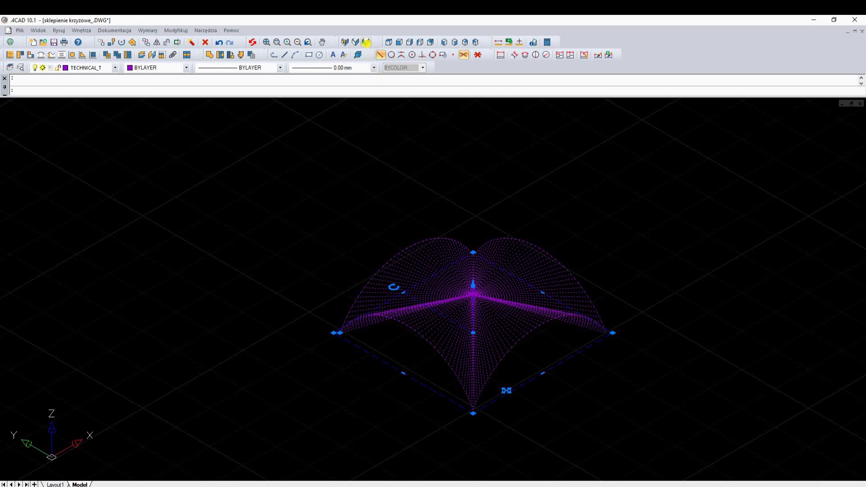
left_click(366, 42)
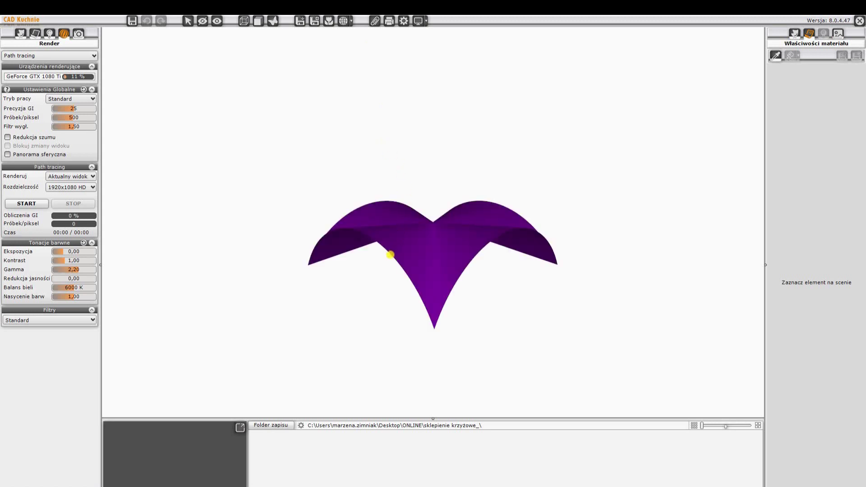
- Orbit the purple vault in the render preview, then close the preview
mouse_move(388, 253)
middle_mouse_down()
mouse_move(321, 251)
mouse_move(244, 224)
mouse_move(242, 149)
mouse_move(448, 255)
mouse_move(391, 236)
middle_mouse_up()
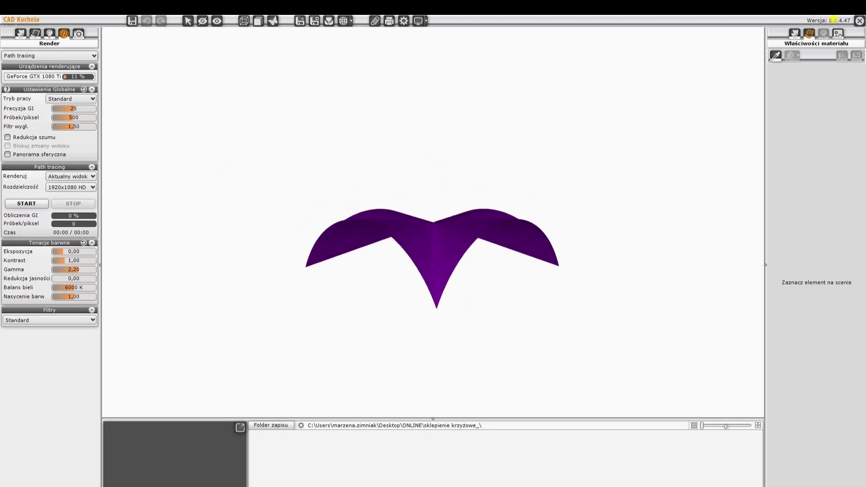
left_click(861, 21)
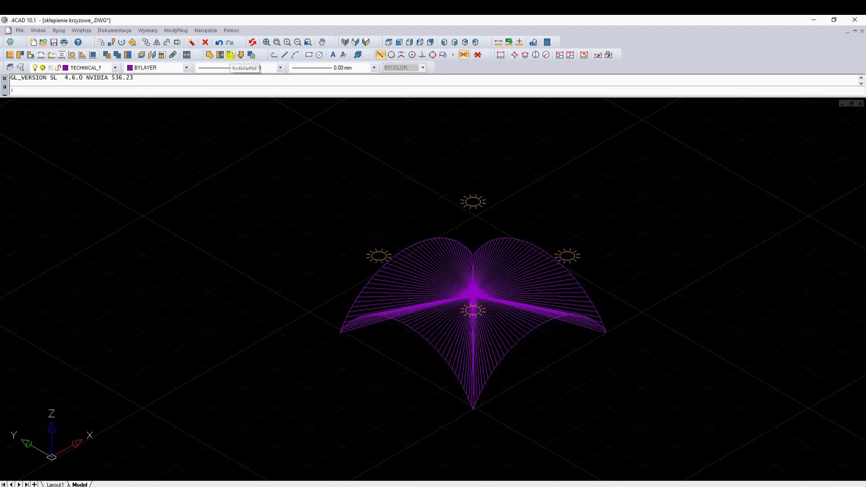
- In Konwerter, add the vault from the project to the user object database
left_click(230, 54)
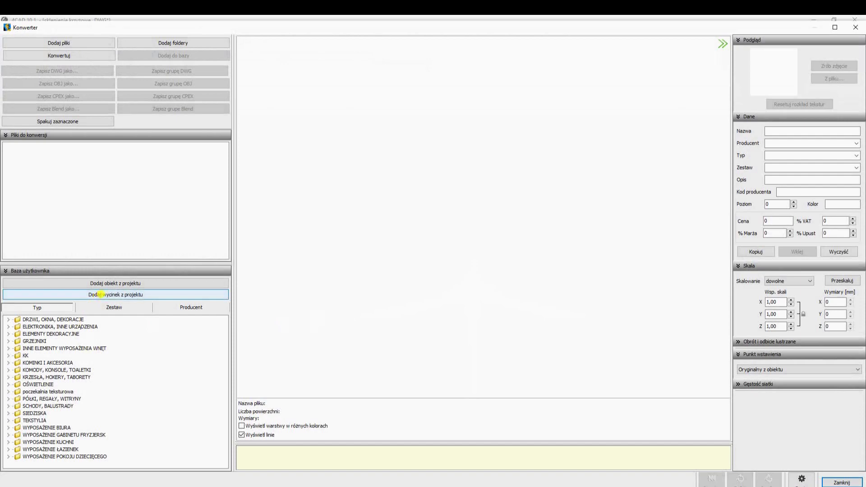
left_click(114, 283)
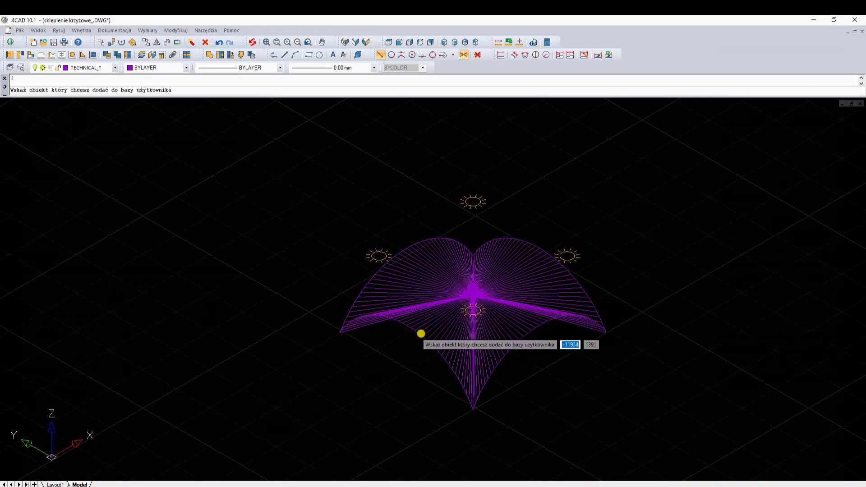
left_click(419, 335)
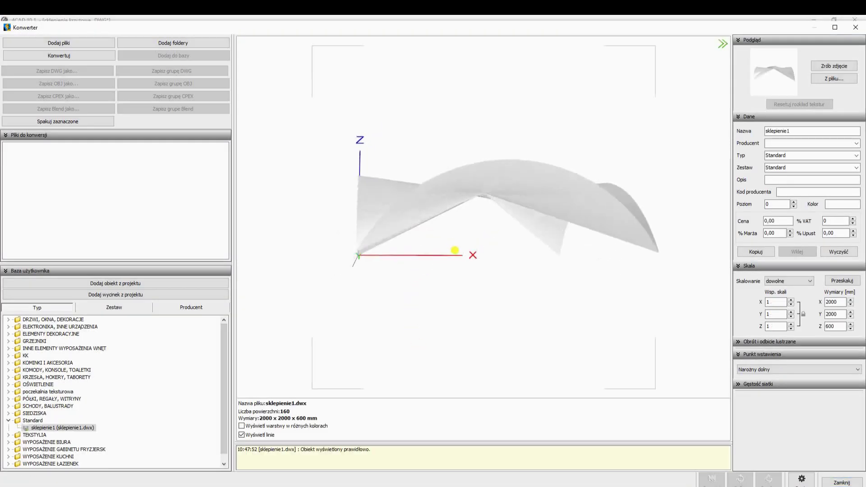
mouse_move(455, 250)
left_mouse_down()
mouse_move(563, 265)
mouse_move(521, 288)
mouse_move(470, 268)
mouse_move(532, 268)
left_mouse_up()
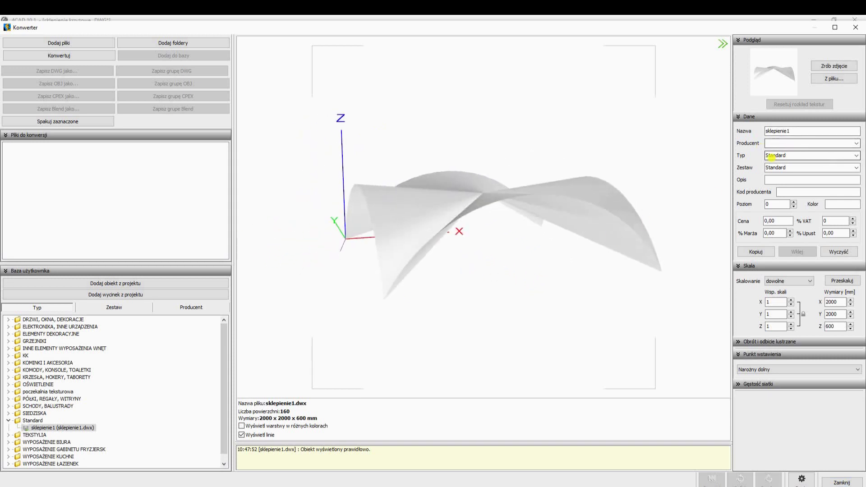
- Change the object's type from Standard to sklepienia
double_click(799, 157)
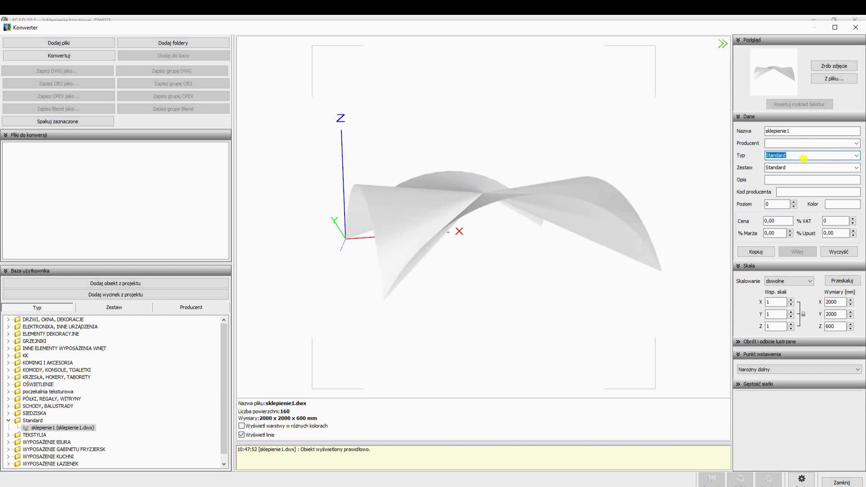
type("sklepieni")
type("a")
key("Return")
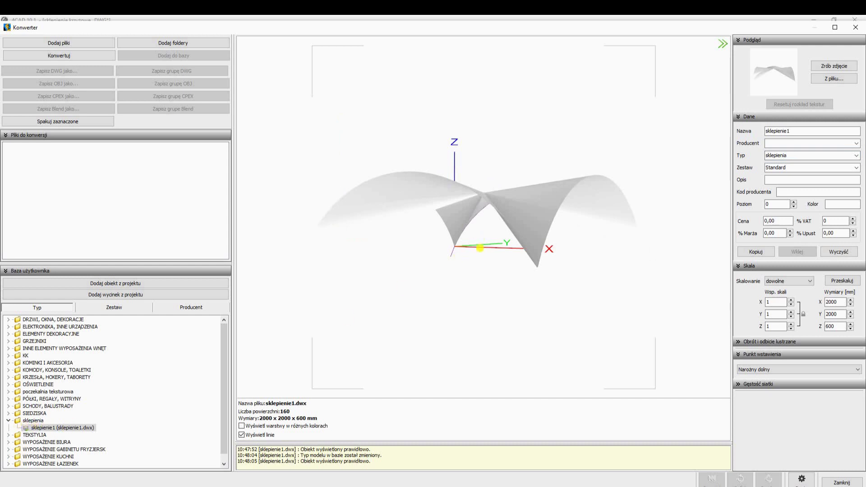
left_click_drag(481, 246, 546, 253)
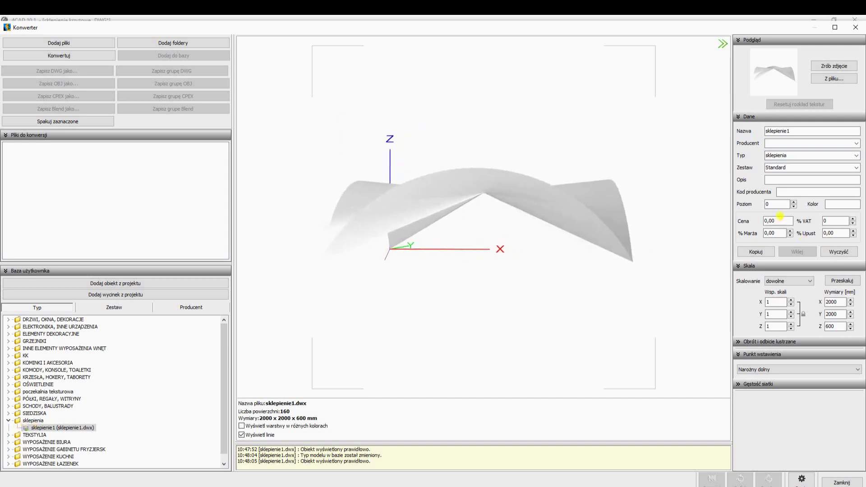
- Set Poziom to 2600 and edit the Standard set name while inspecting the preview
double_click(780, 205)
left_click_drag(445, 225, 324, 263)
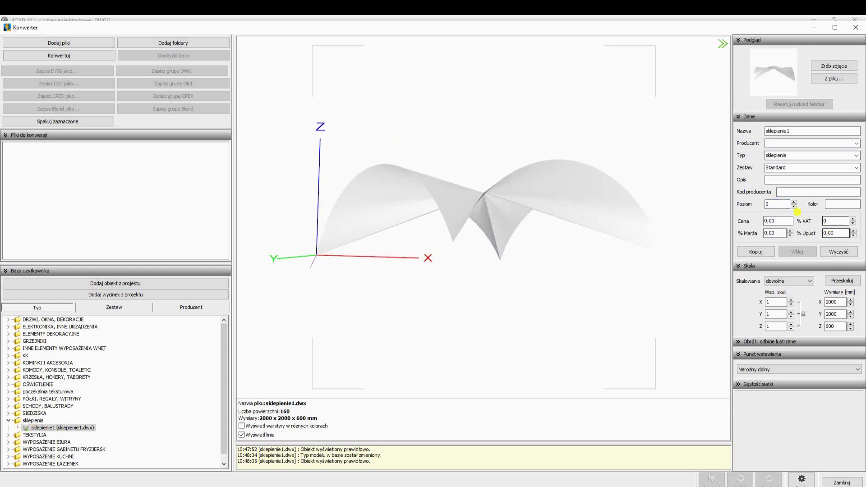
double_click(782, 205)
type("2600")
double_click(780, 168)
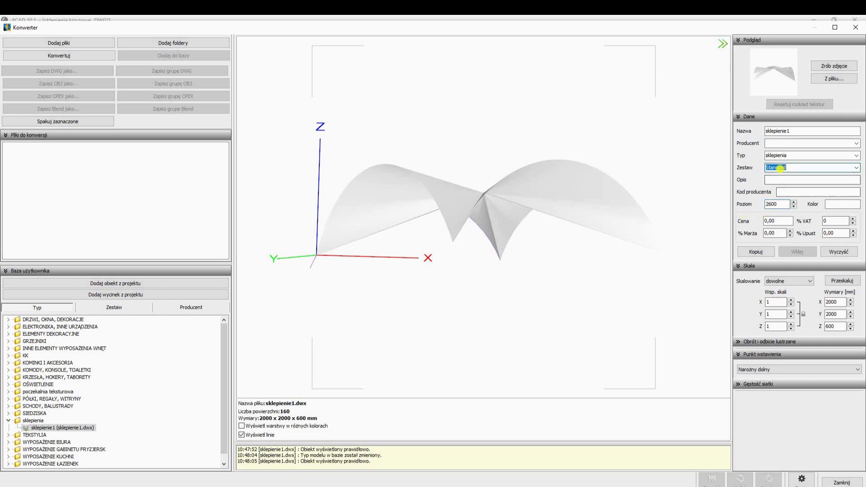
left_click(641, 256)
mouse_move(397, 246)
left_mouse_down()
mouse_move(343, 276)
mouse_move(494, 279)
left_mouse_up()
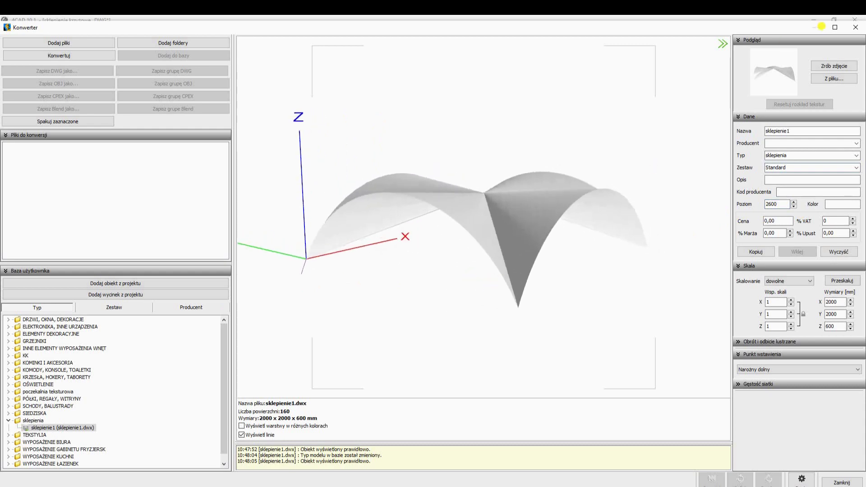